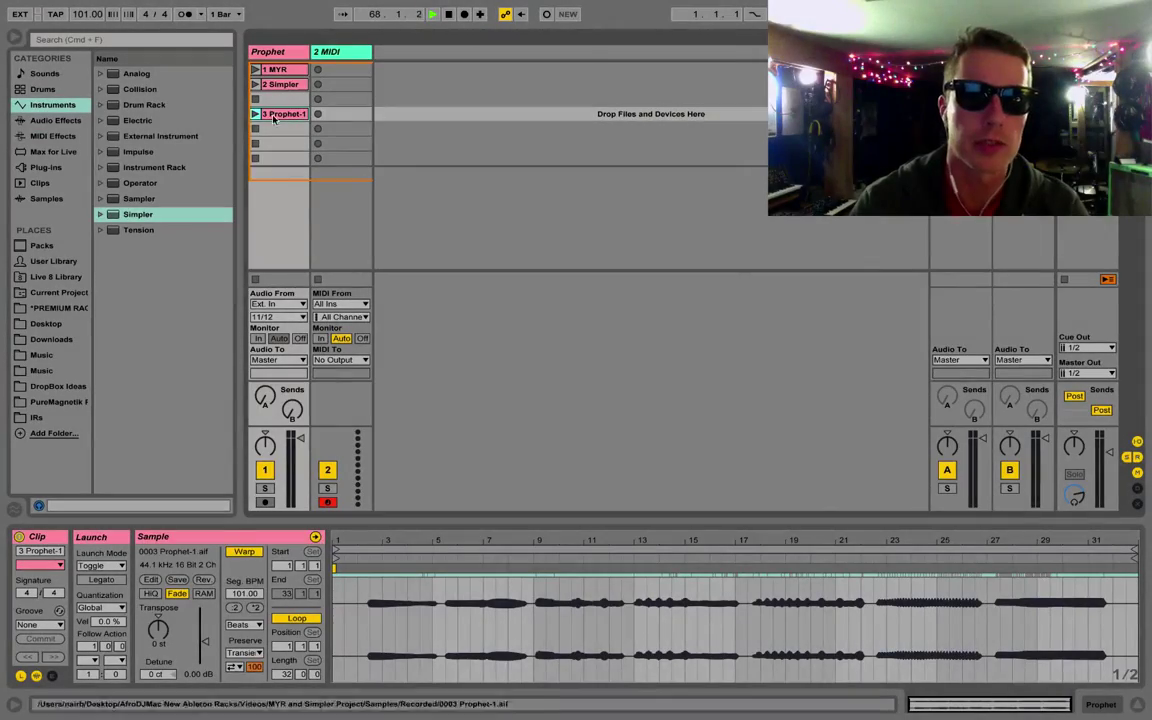
Play the 3 Prophet-1 clip across its whole loop, jumping ahead to a later note
click(300, 115)
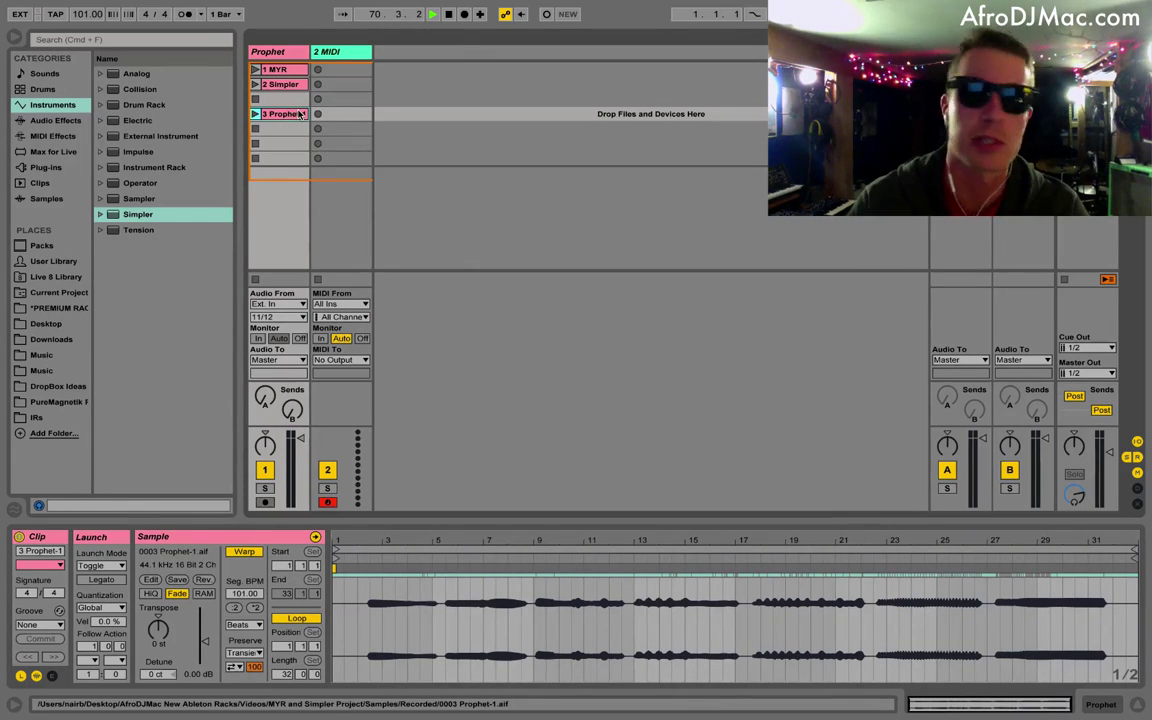
click(400, 573)
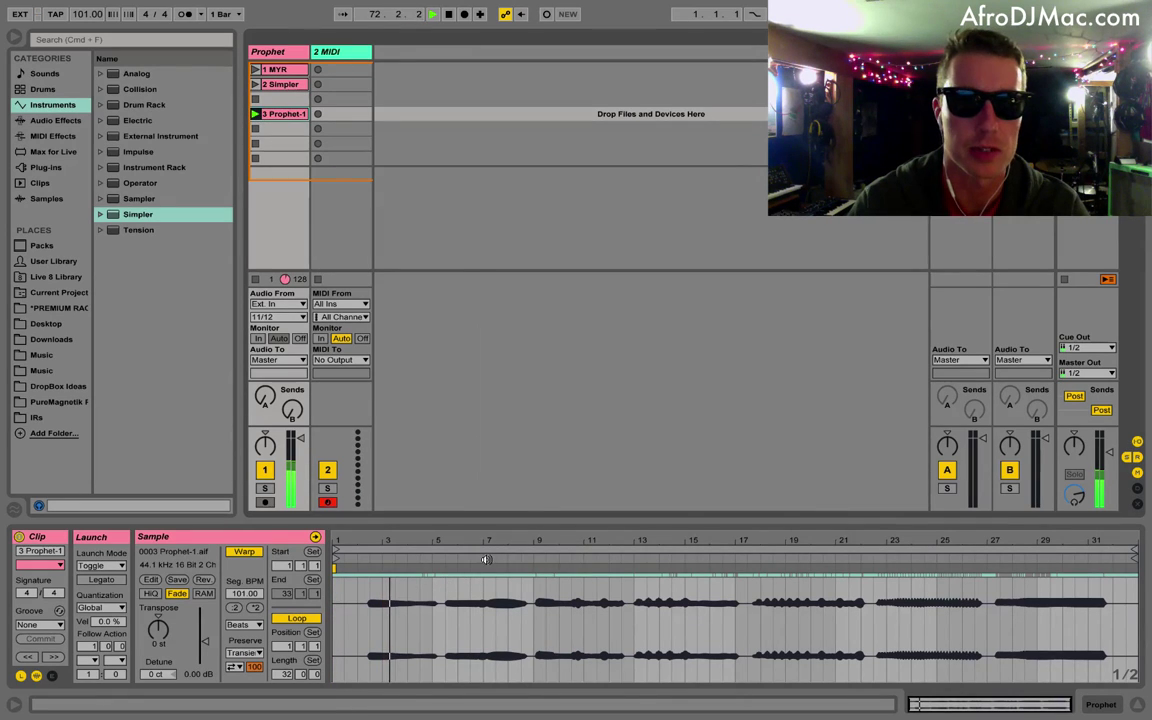
click(565, 559)
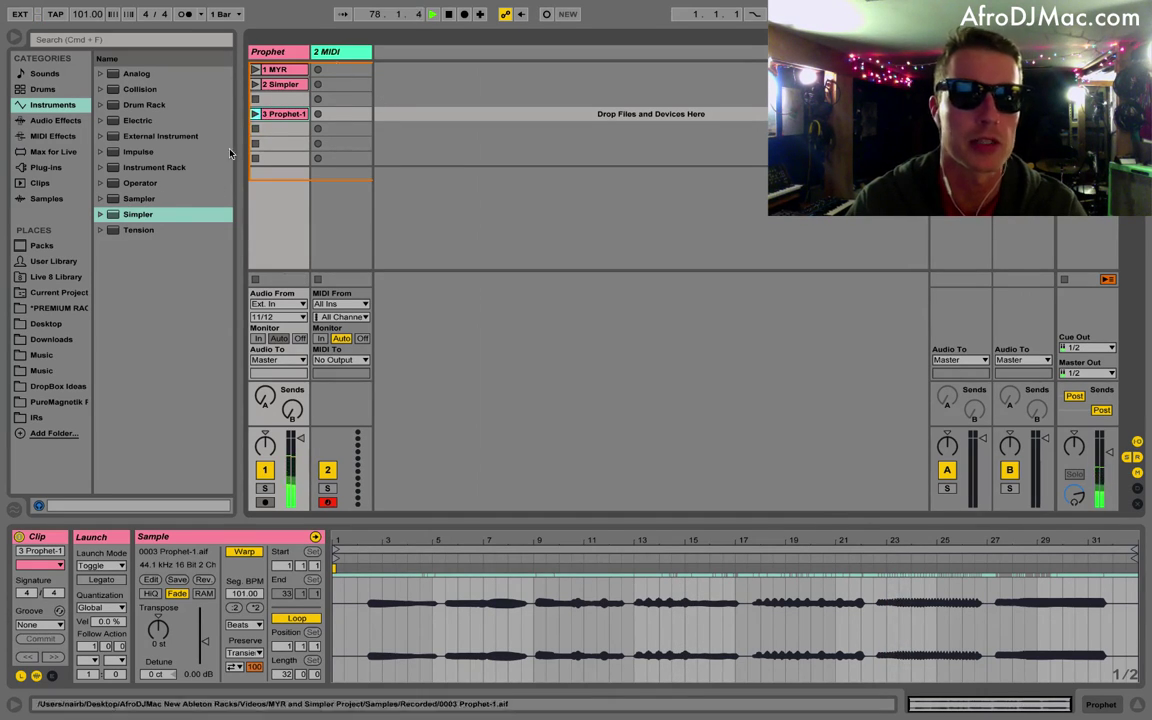
Add Simpler to the 2 MIDI track and drop the 3 Prophet-1 recording into it
click(345, 56)
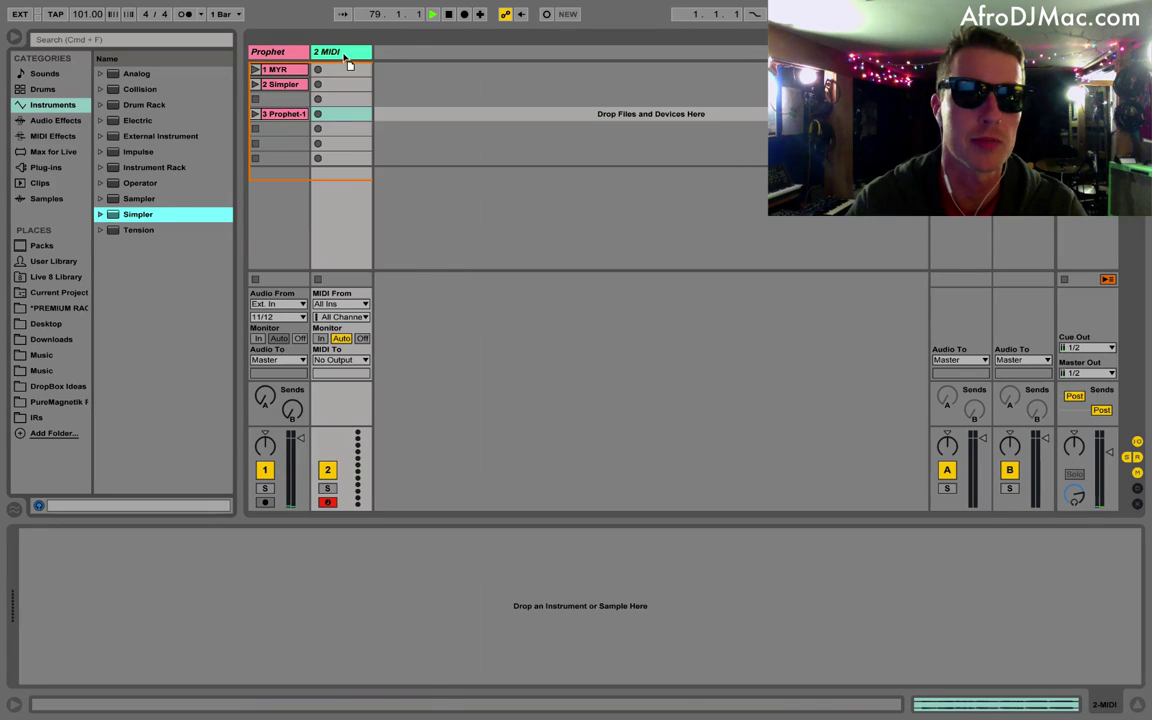
key(Return)
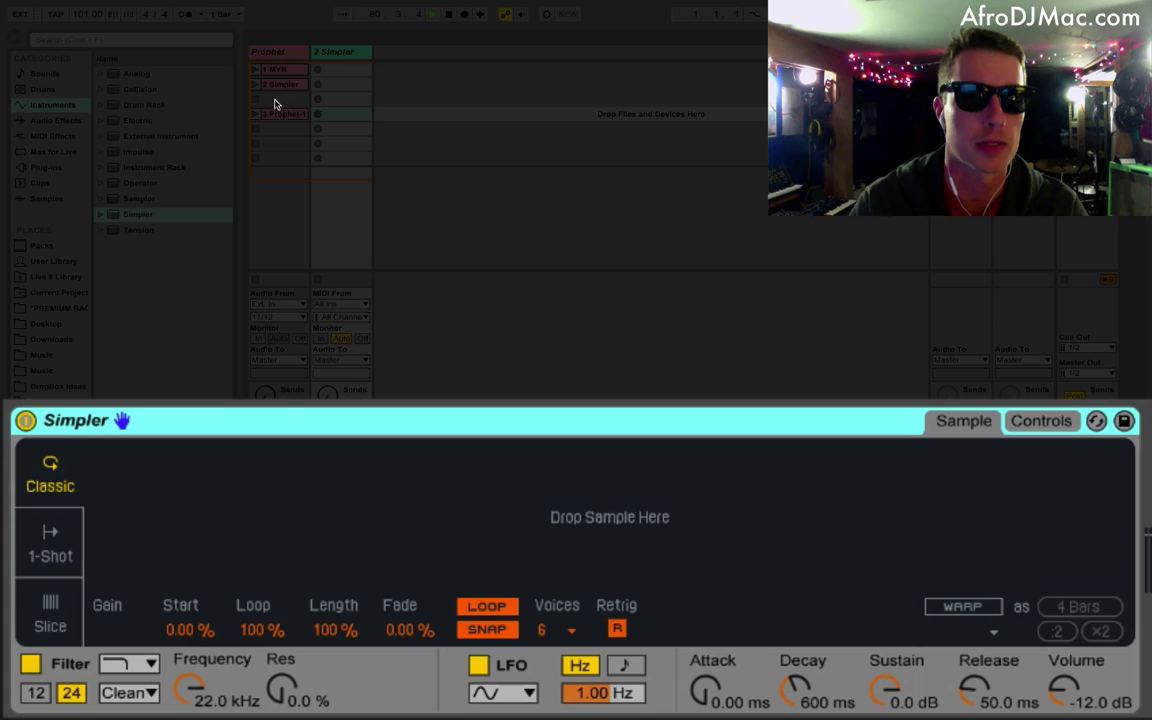
drag(280, 113, 530, 497)
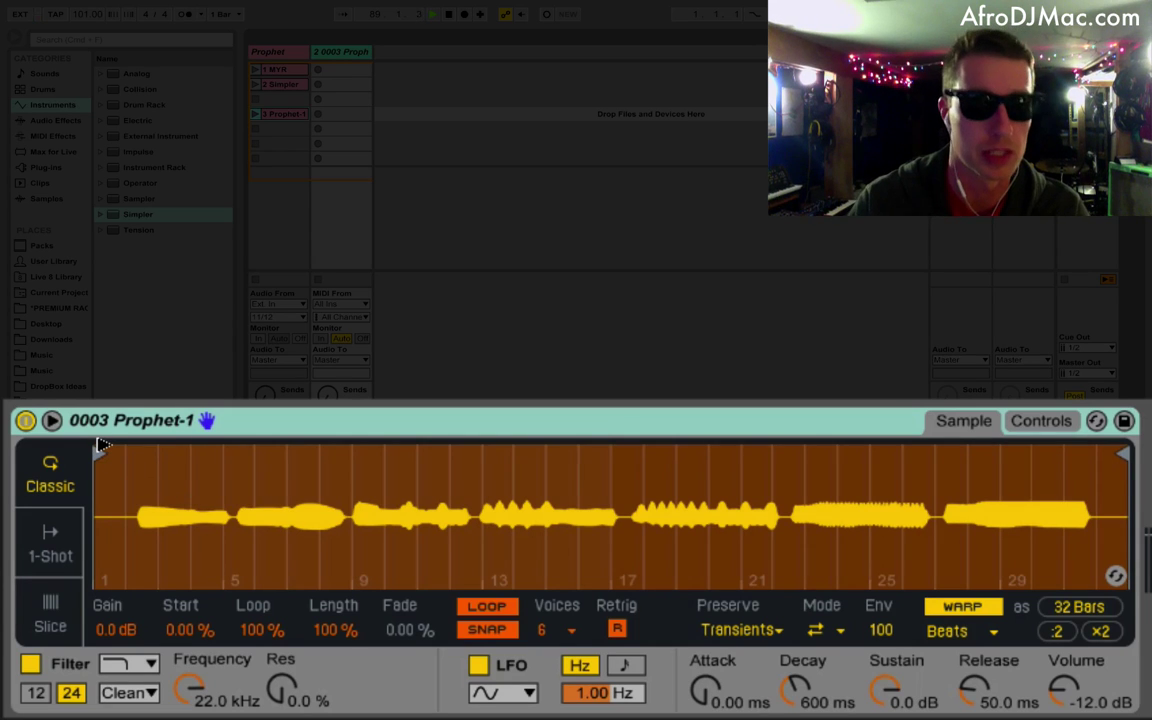
Move the Simpler sample's start and end markers tightly around the first note
mouse_move(163, 479)
mouse_down()
mouse_move(165, 505)
mouse_move(175, 481)
mouse_up()
mouse_move(100, 450)
mouse_down()
mouse_move(422, 445)
mouse_move(504, 430)
mouse_up()
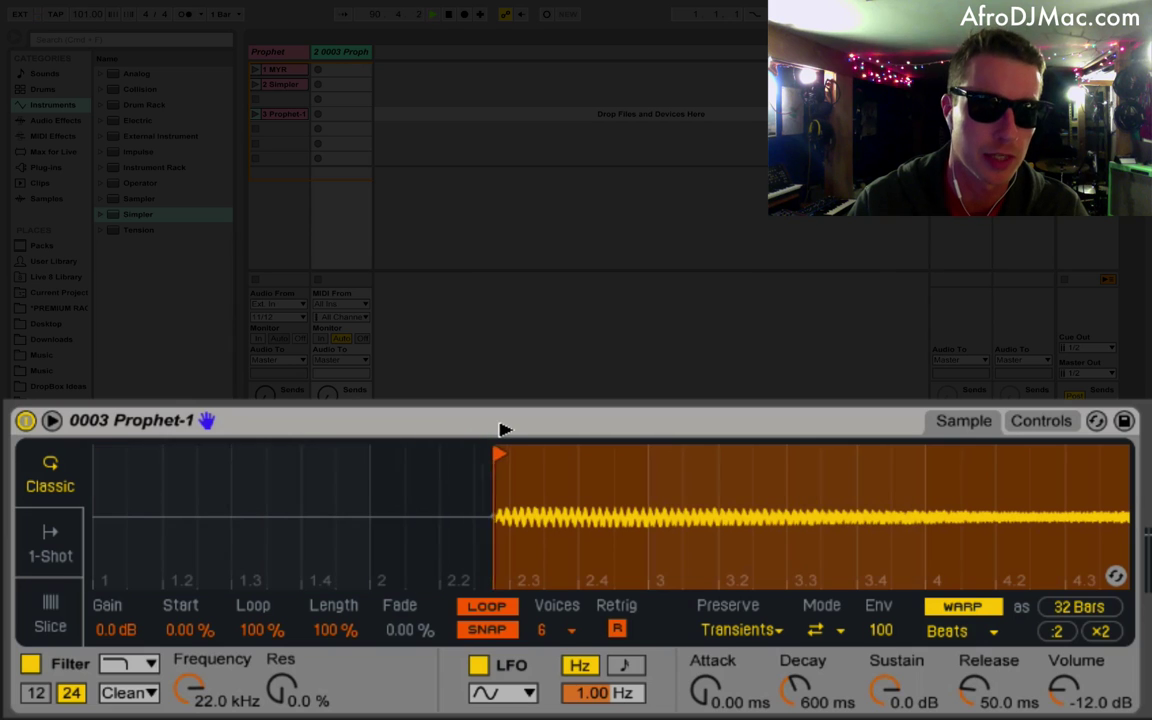
drag(503, 500, 503, 440)
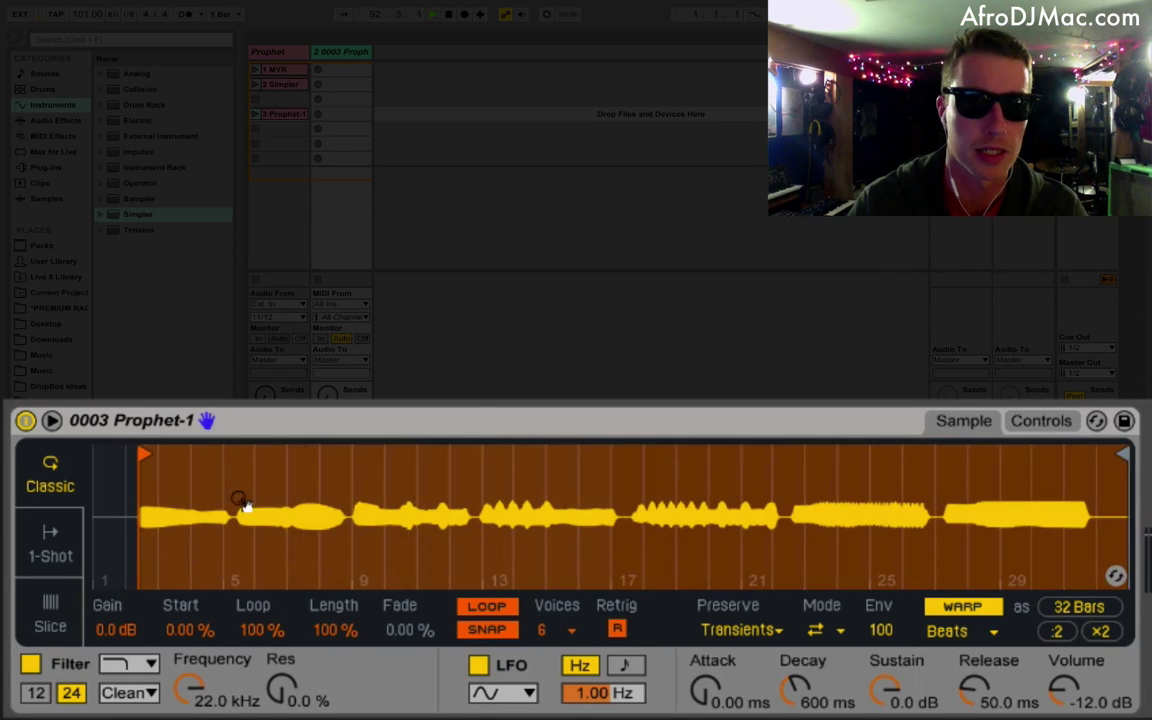
mouse_move(1080, 450)
mouse_down()
mouse_move(226, 408)
mouse_move(215, 411)
mouse_move(228, 420)
mouse_move(215, 415)
mouse_move(300, 420)
mouse_move(195, 565)
mouse_up()
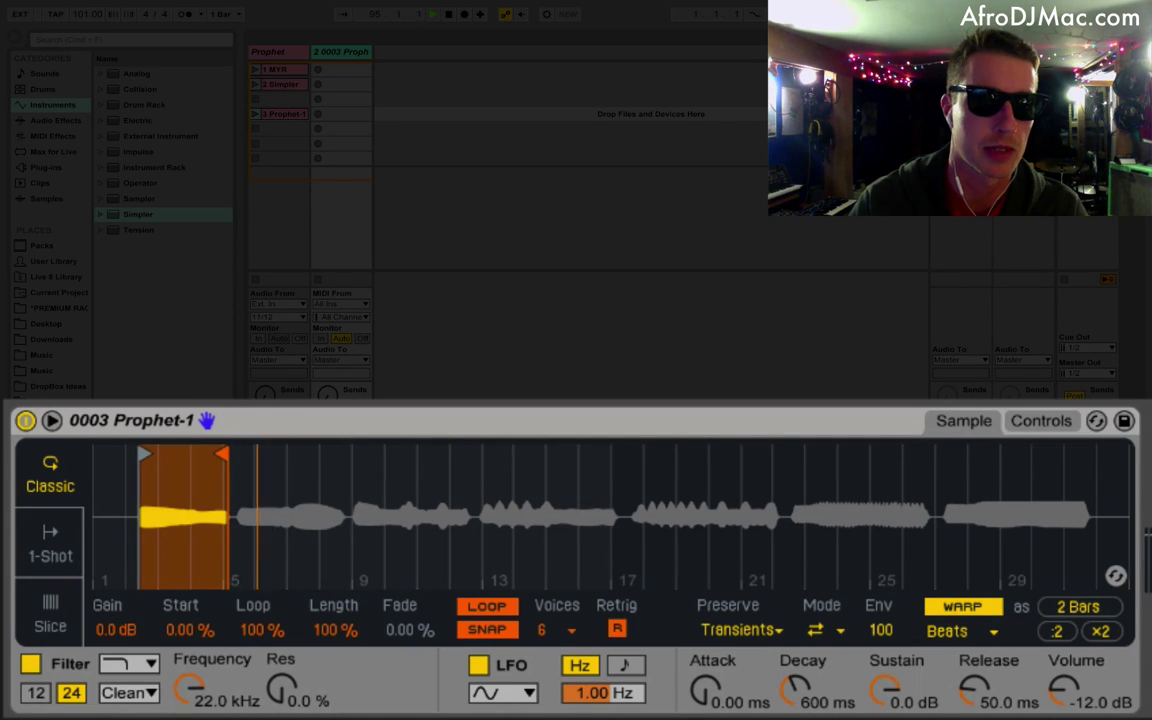
drag(245, 500, 270, 522)
drag(188, 512, 716, 460)
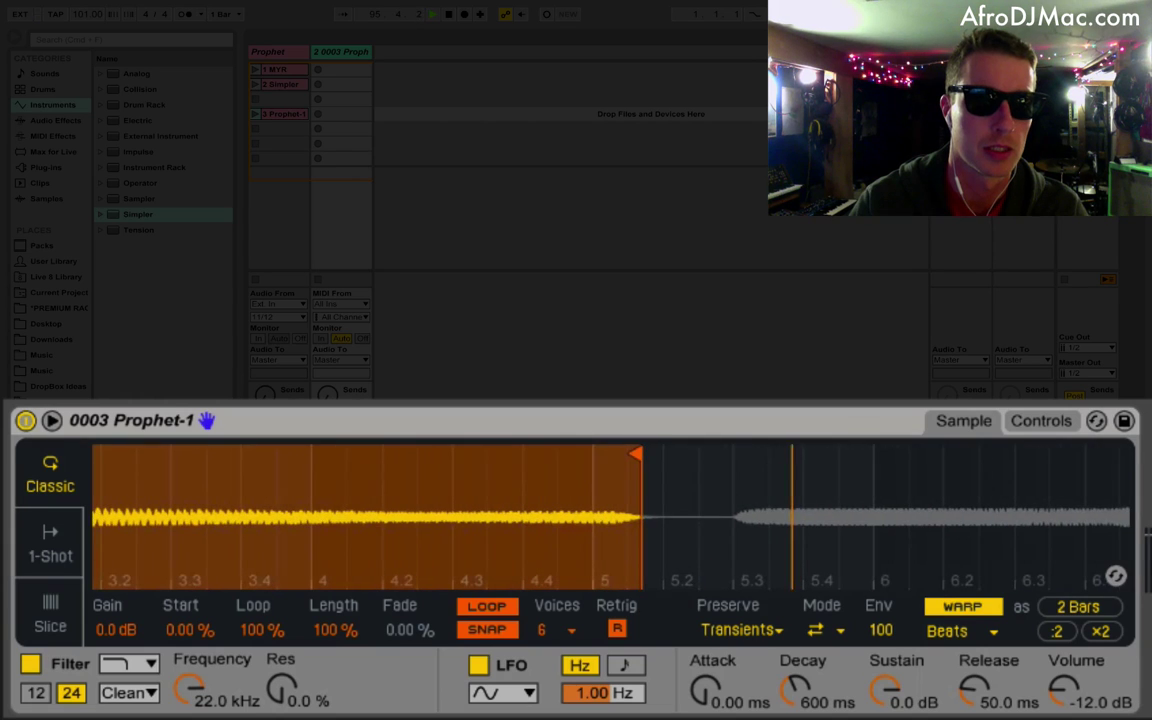
drag(636, 455, 670, 456)
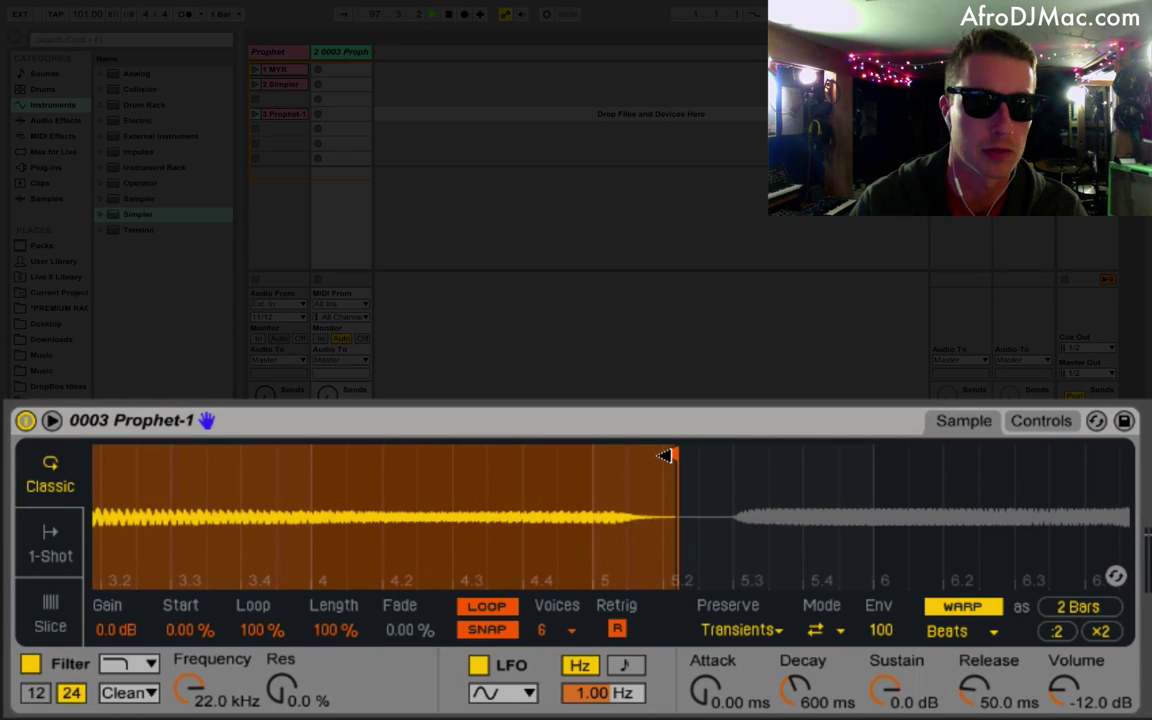
drag(548, 504, 313, 620)
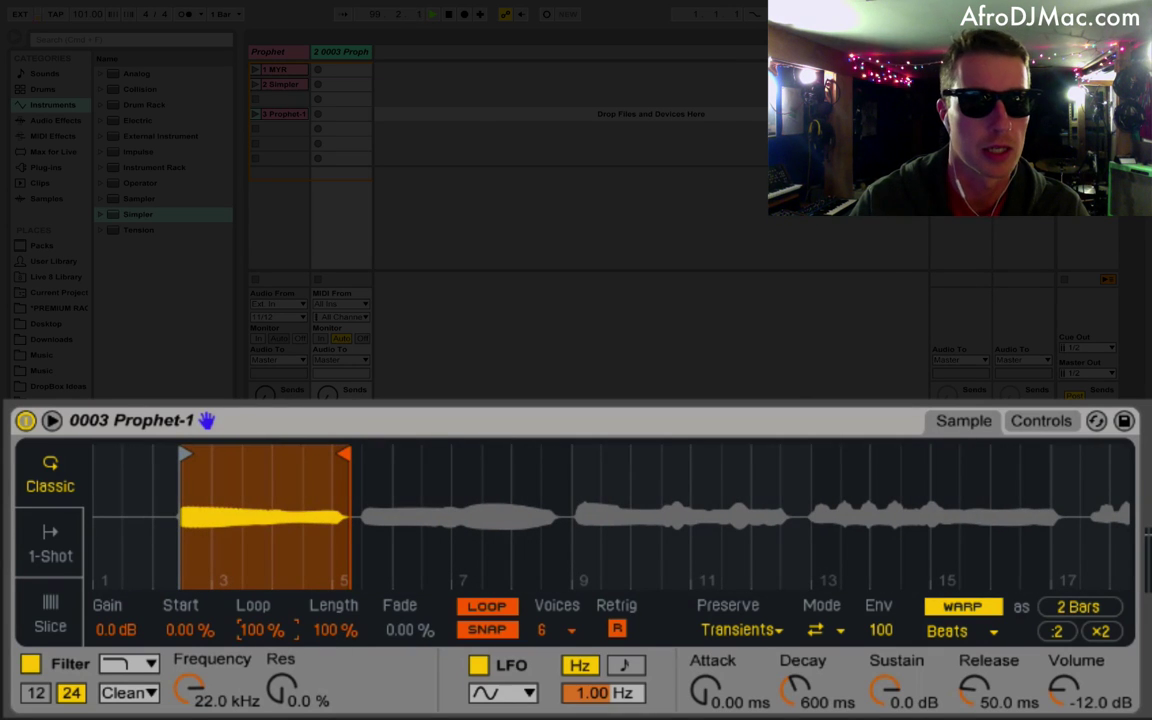
Set the Simpler sample Length to 84.4% and Loop to 69.5%
drag(335, 629, 335, 660)
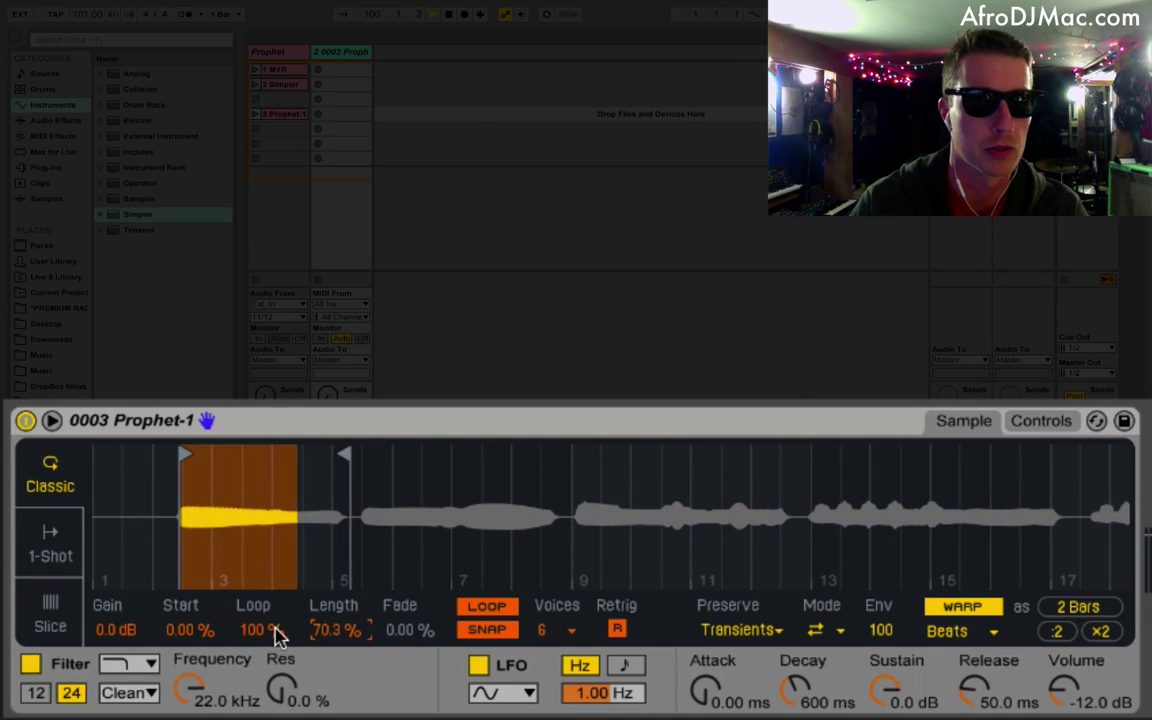
drag(266, 629, 266, 662)
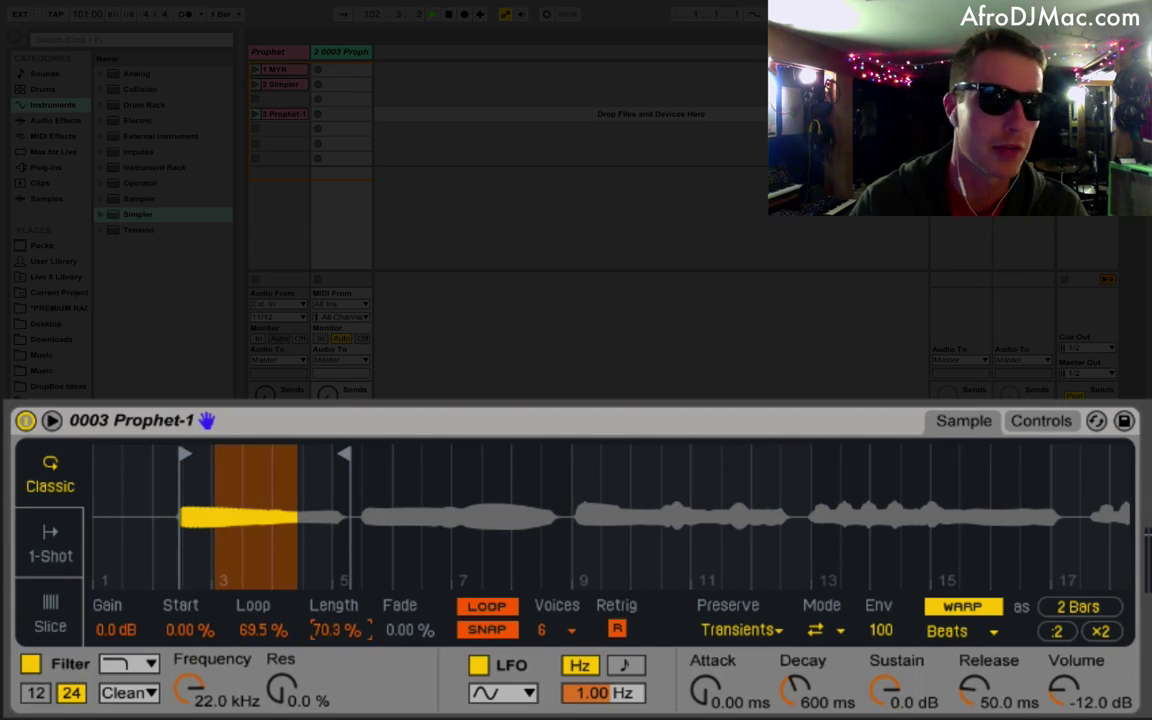
drag(330, 648, 335, 642)
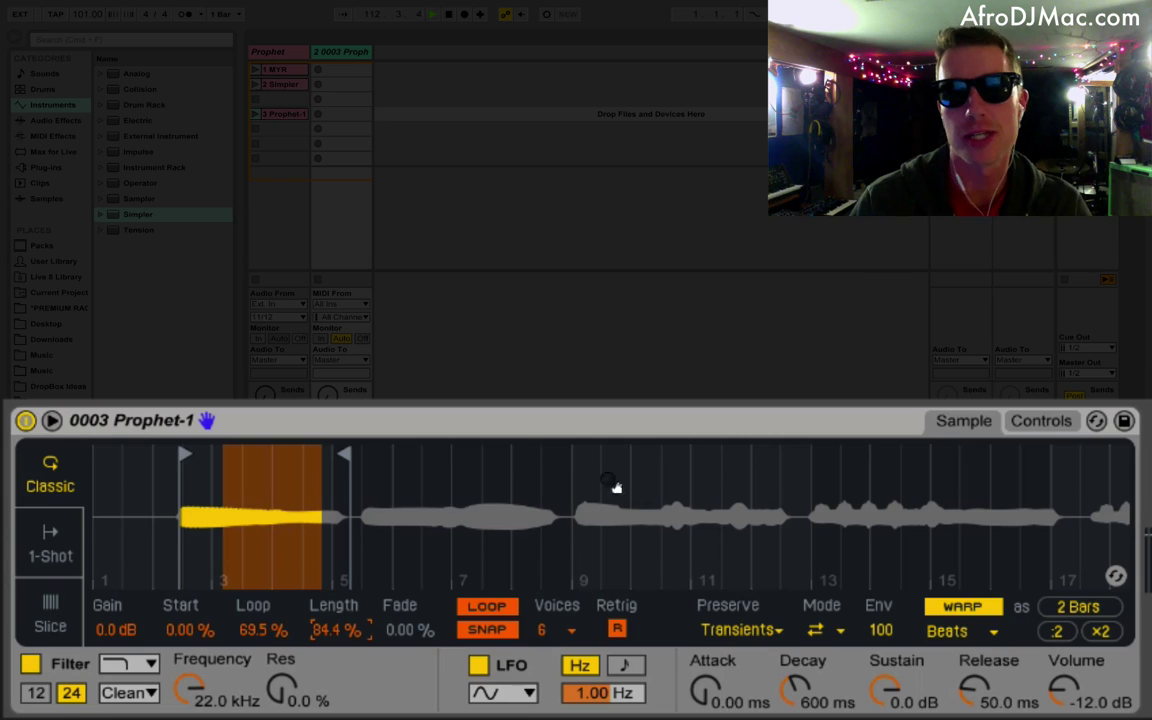
Group the Simpler into an Instrument Rack and show its chain list
click(489, 430)
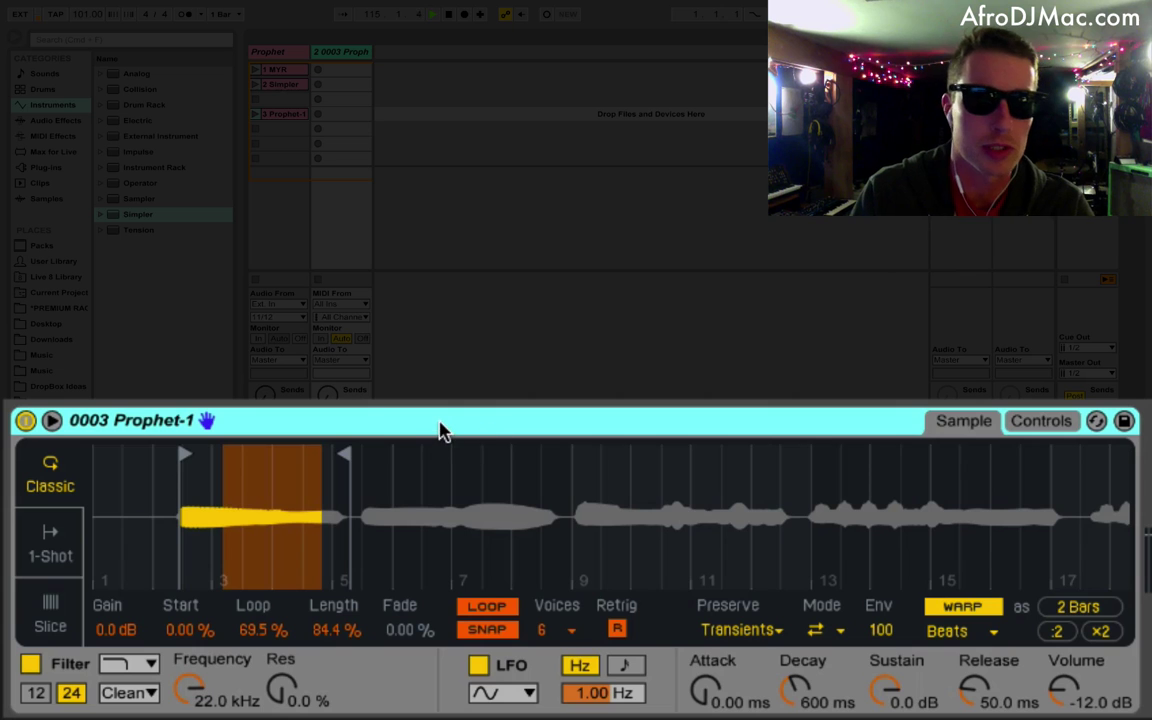
right_click(444, 430)
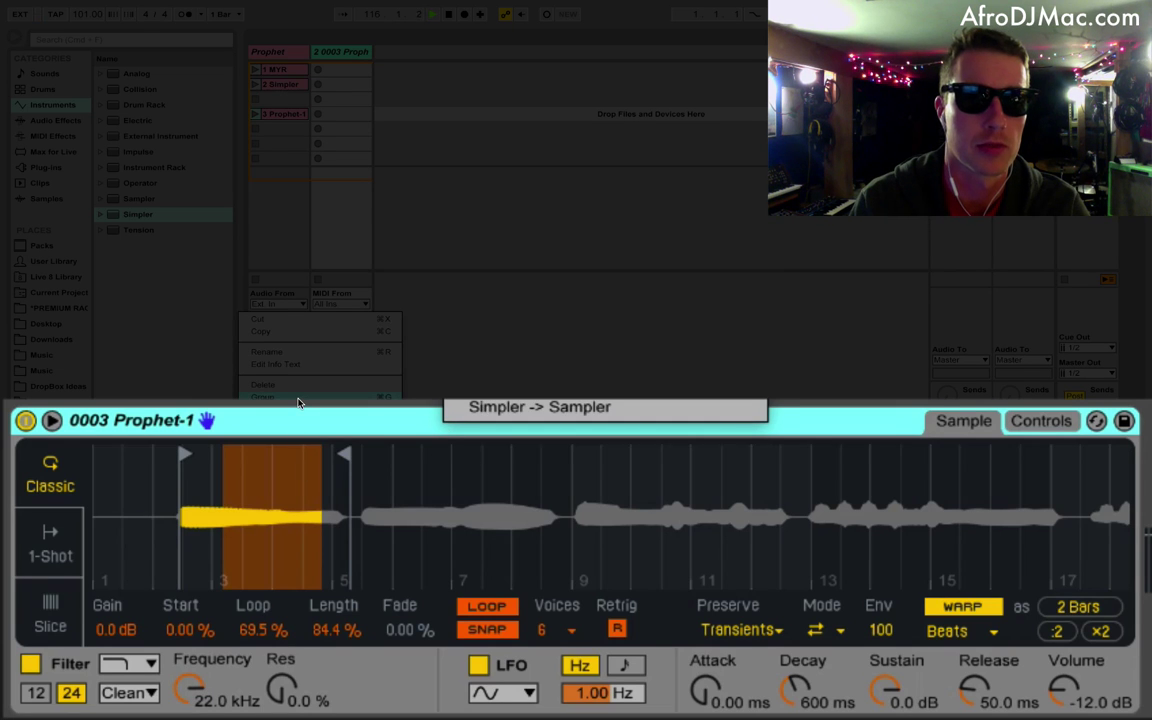
click(360, 398)
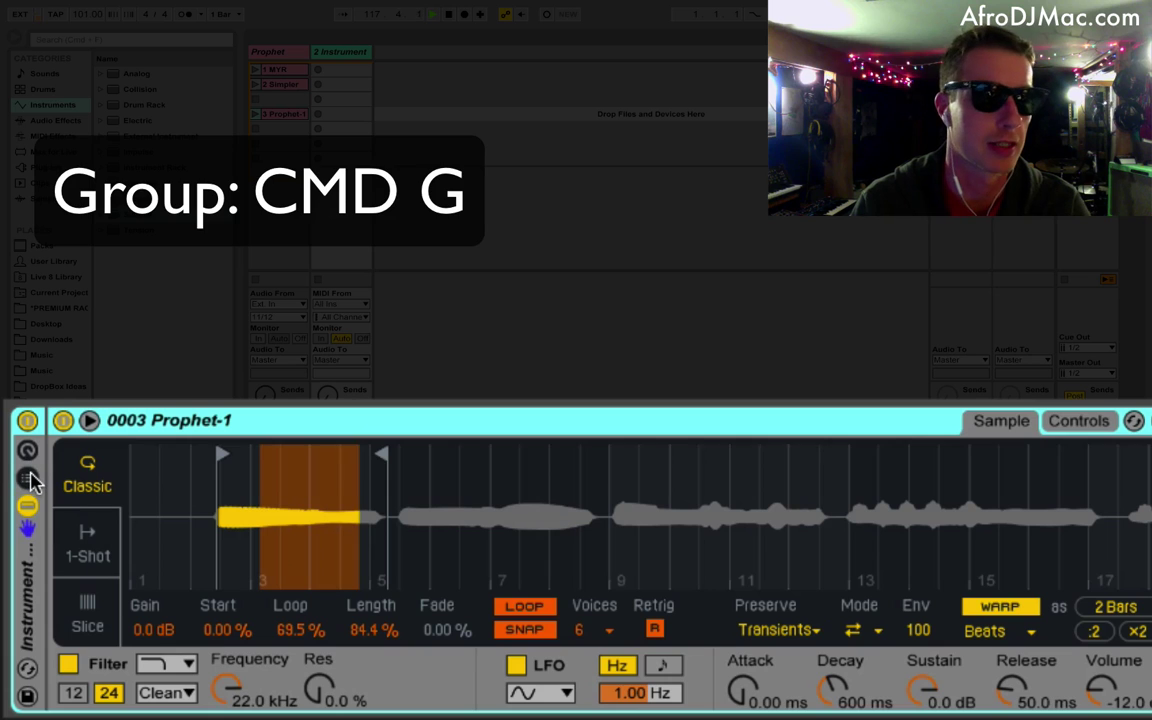
click(30, 481)
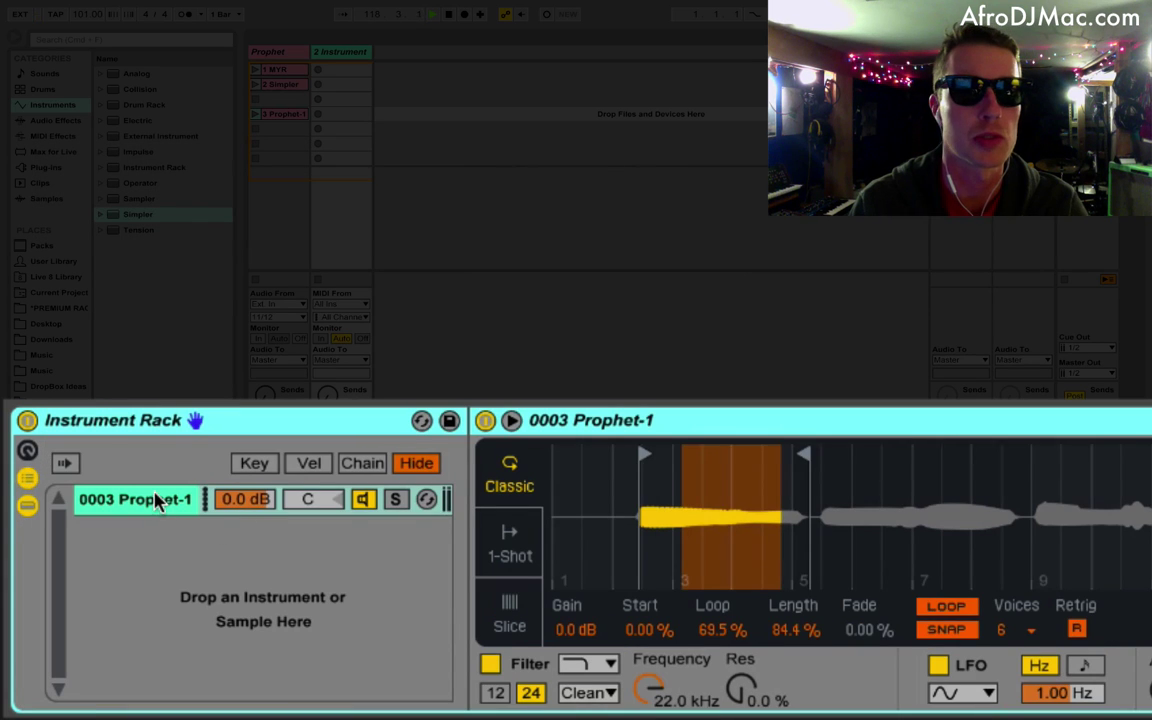
Duplicate the 0003 Prophet-1 chain three times and display the chains' key zones
click(80, 499)
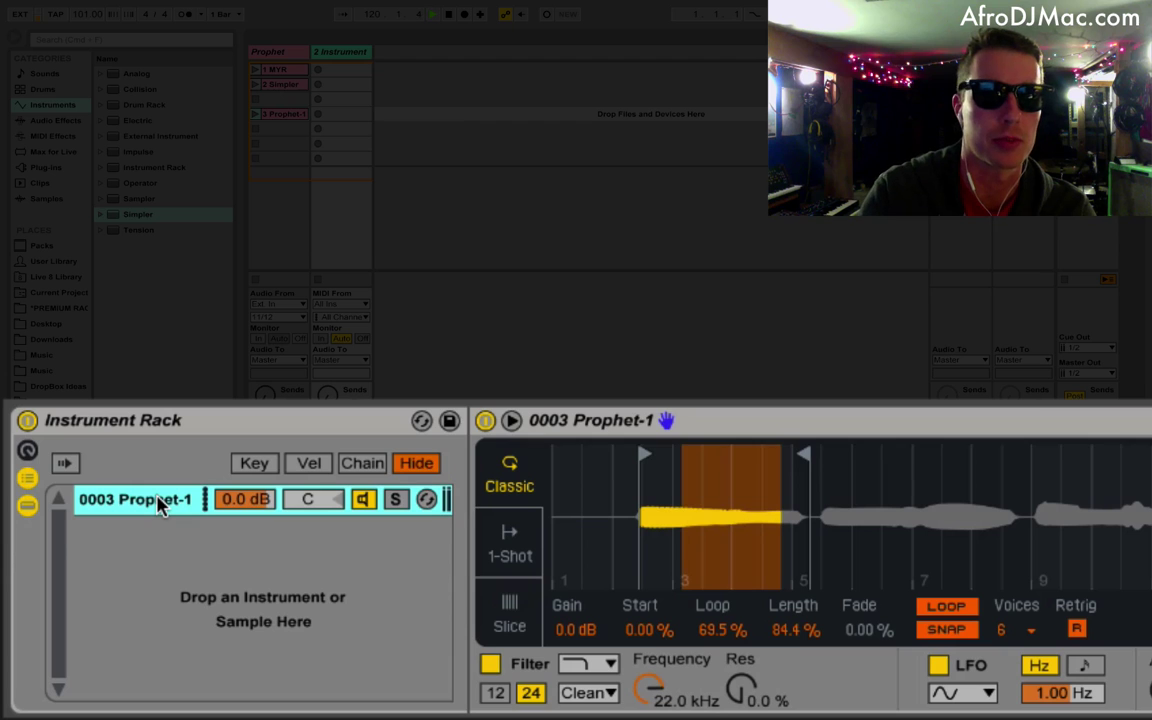
key(super+d)
key(super+d)
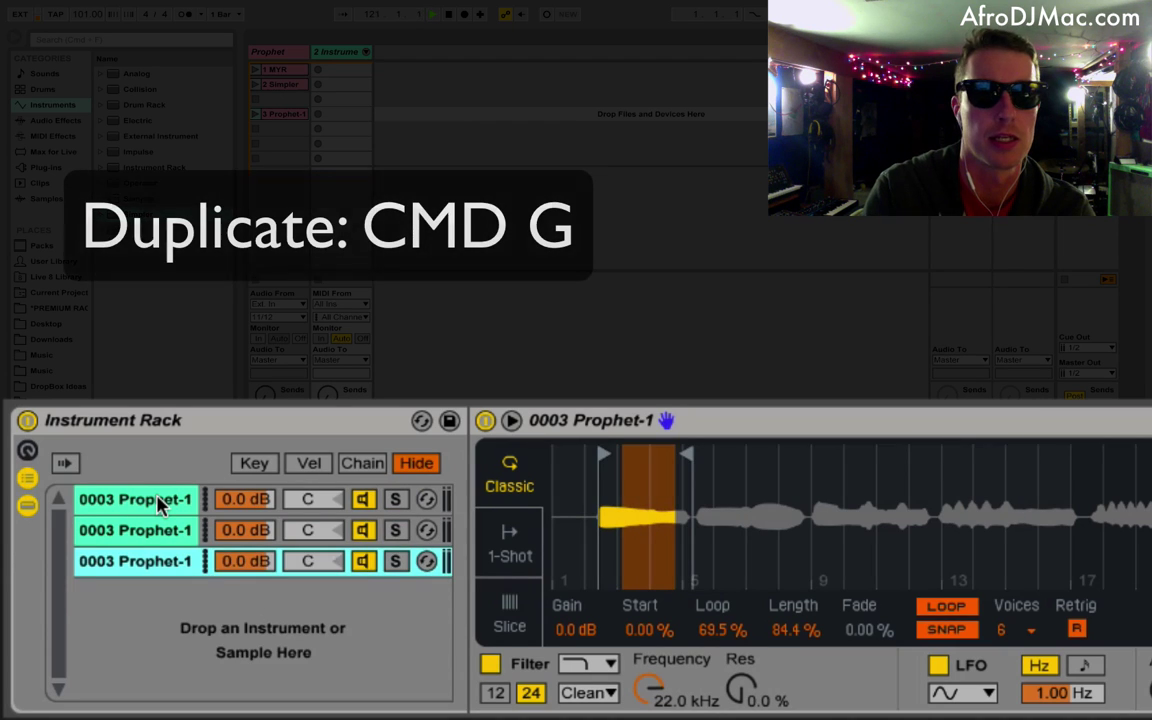
key(super+d)
key(super+d)
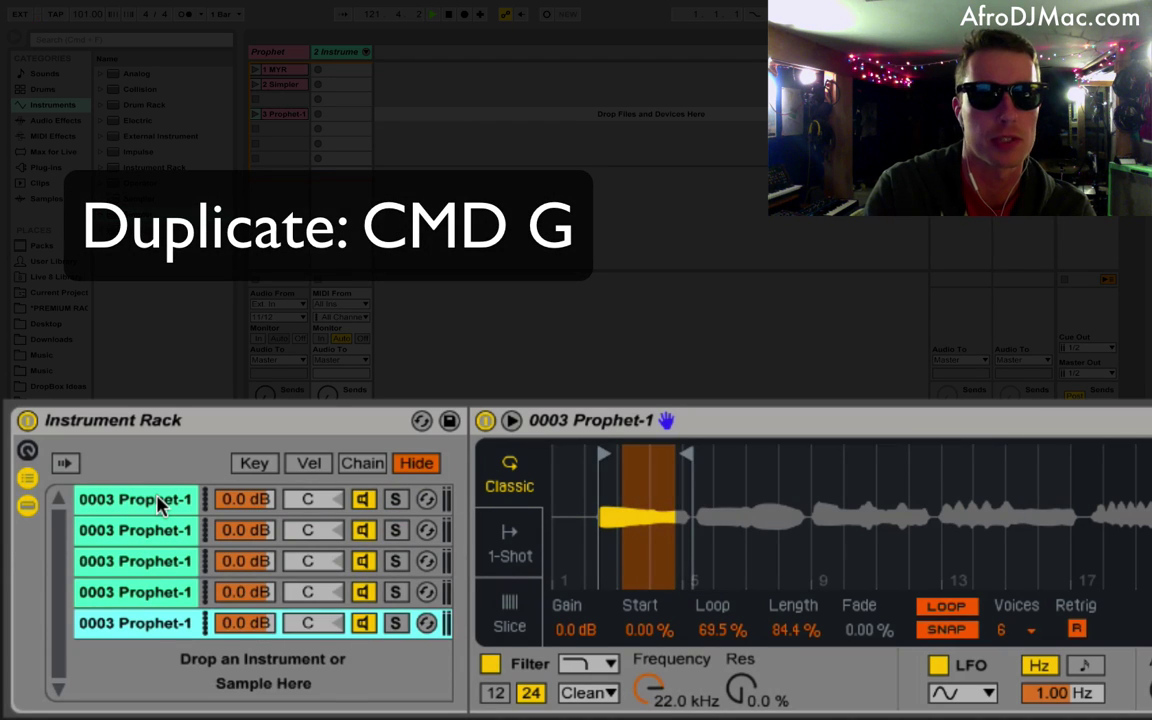
key(super+d)
key(super+d)
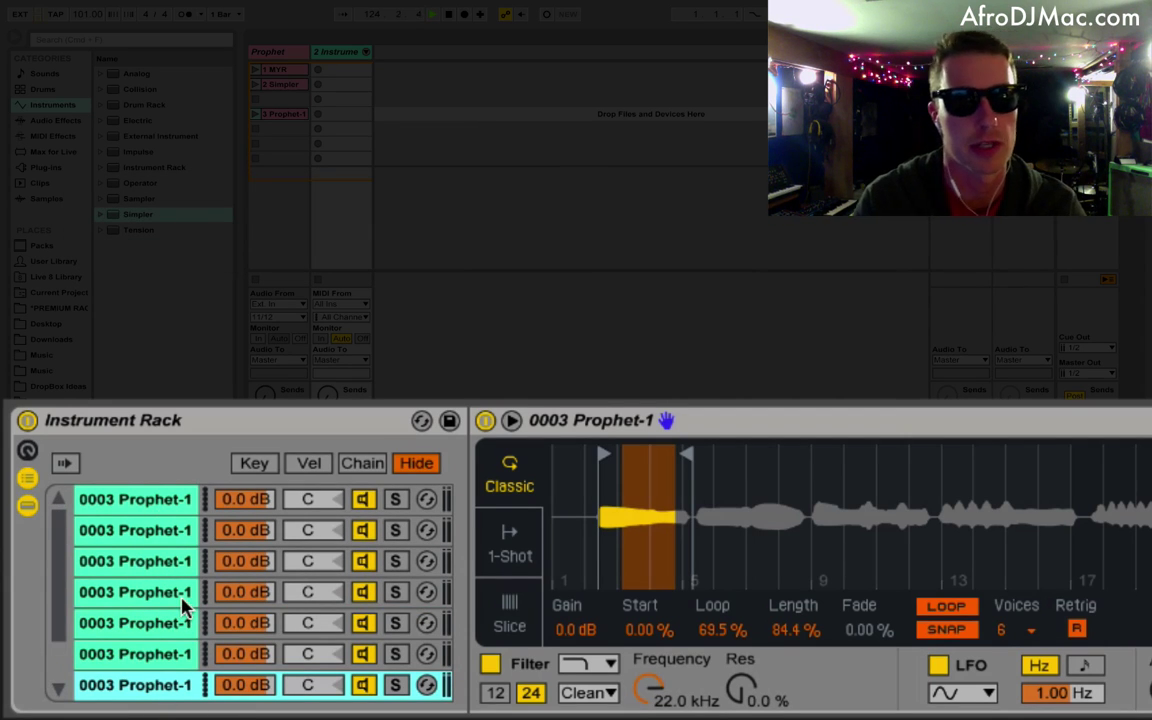
click(150, 541)
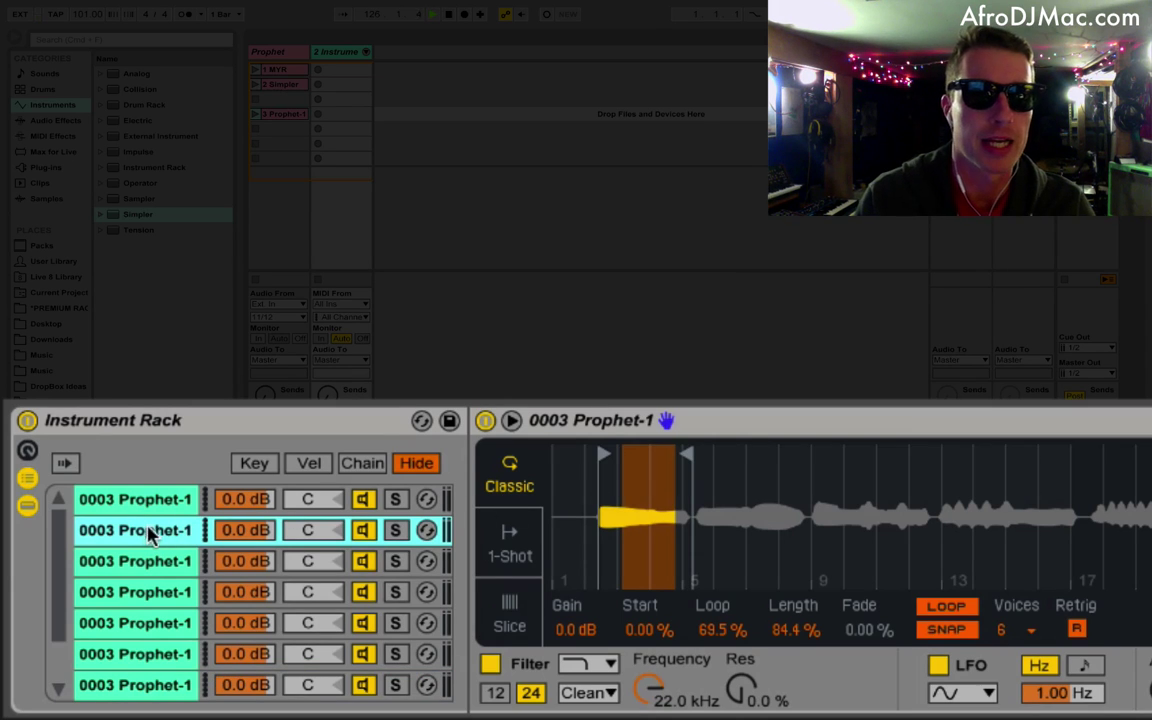
click(254, 466)
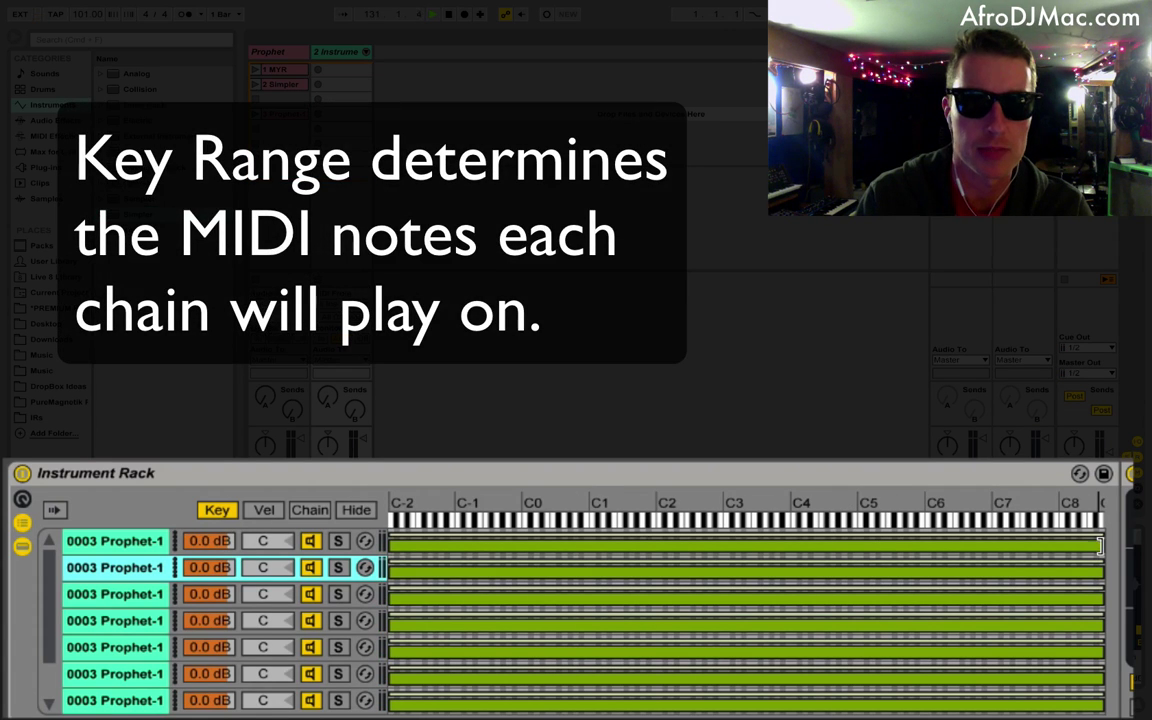
Set the first three chains' key zones: up to just below C0, C0–B0, and C1–C2
drag(1099, 545, 527, 545)
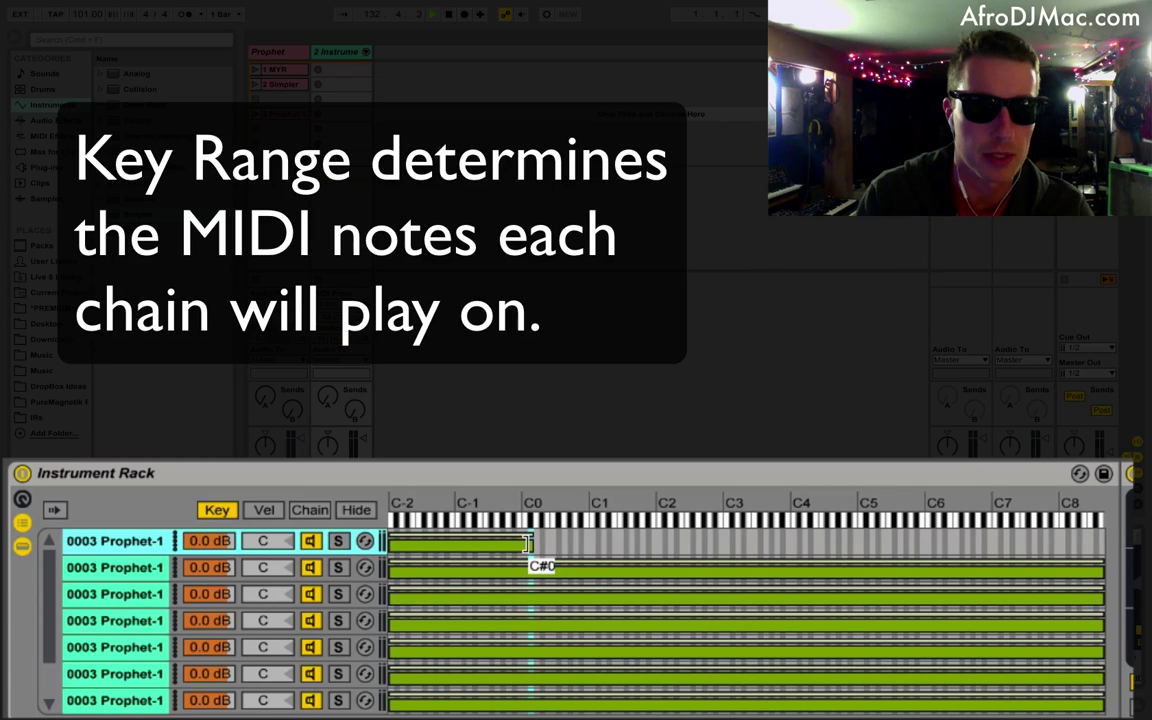
drag(390, 570, 524, 573)
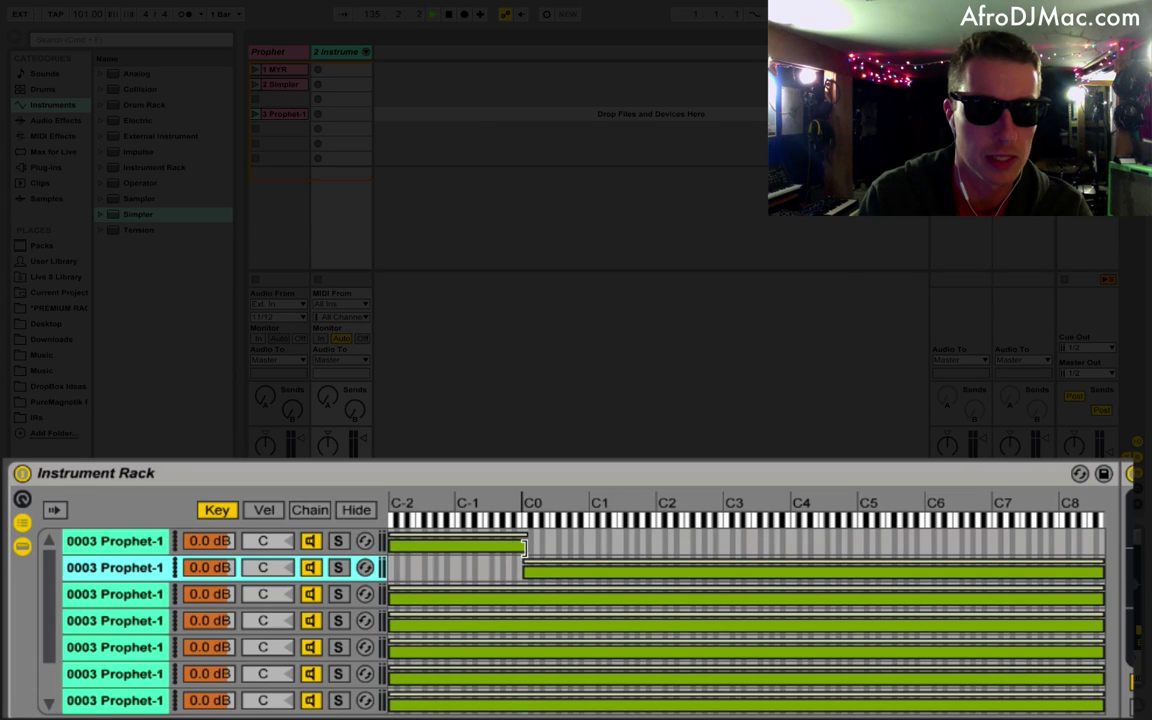
drag(528, 568, 518, 572)
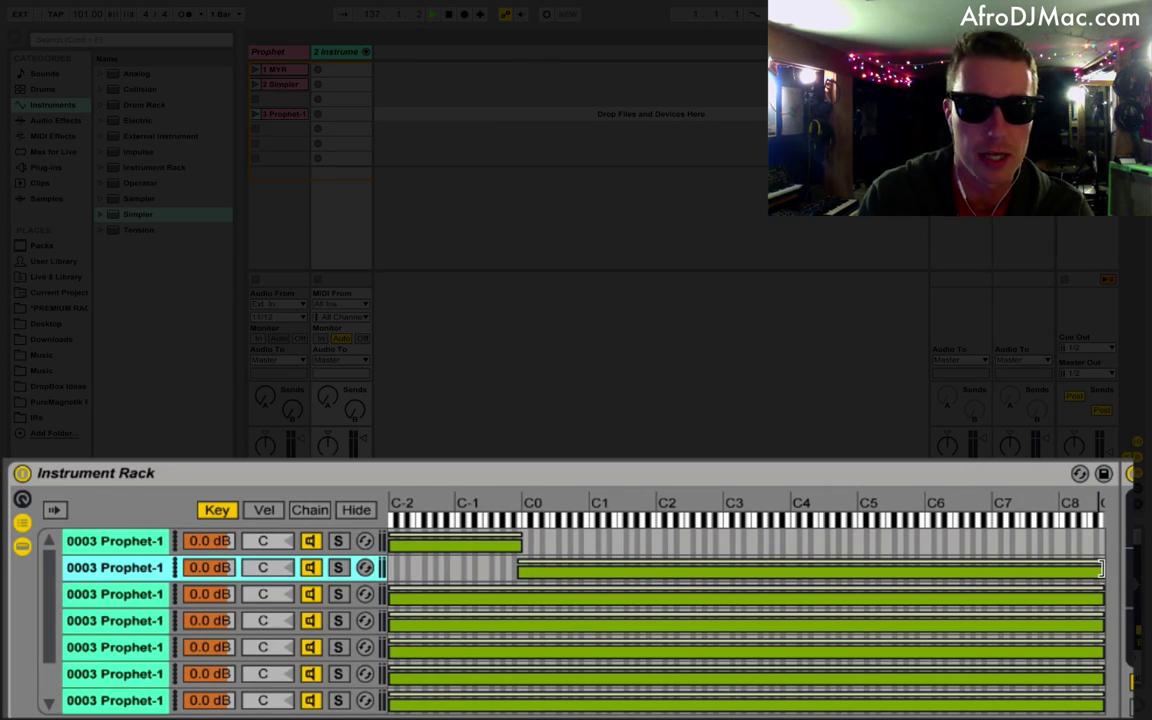
drag(1002, 566, 586, 572)
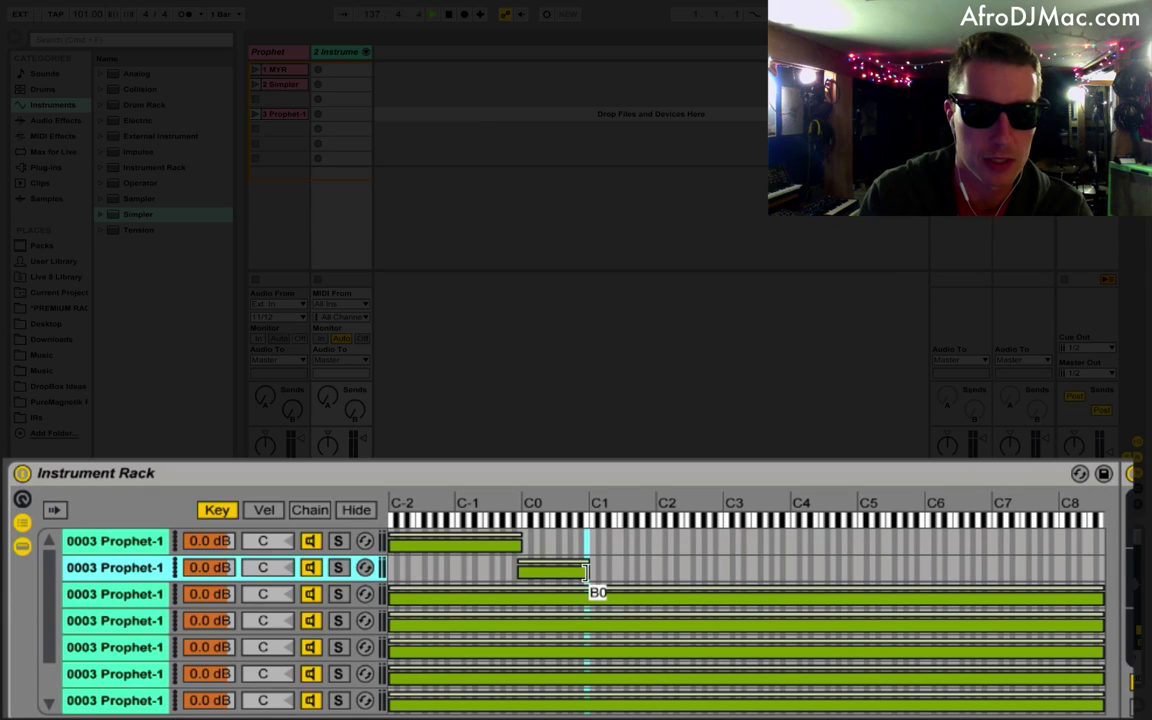
drag(390, 597, 588, 600)
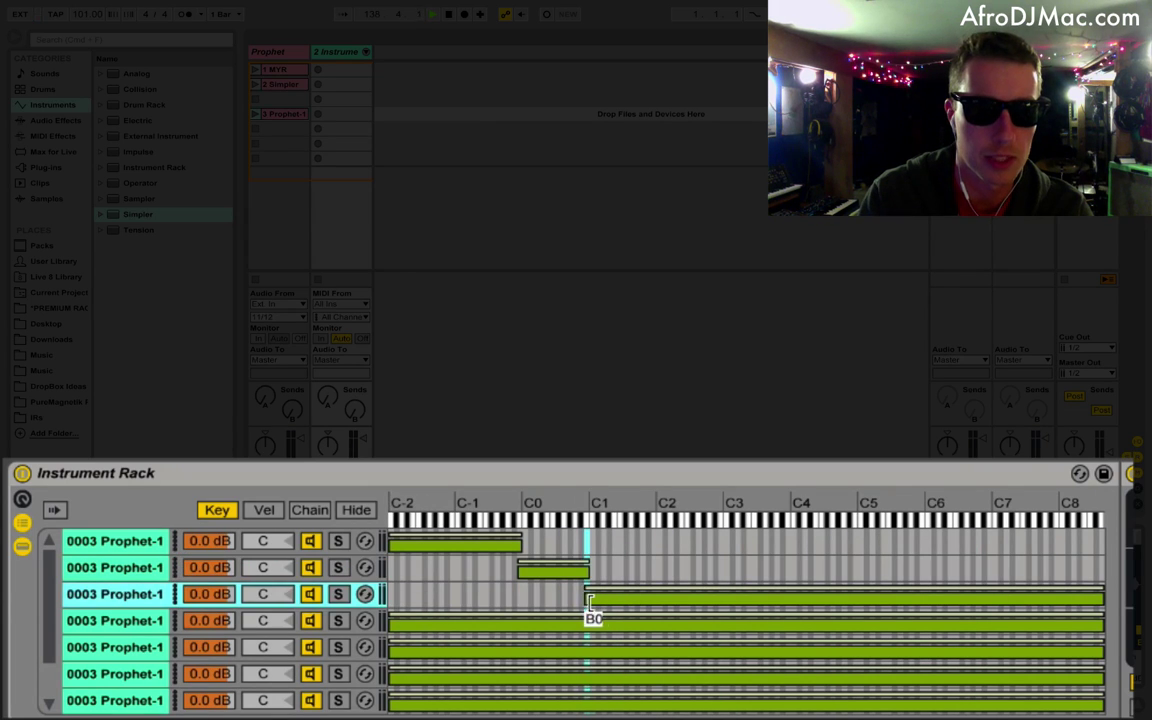
drag(1100, 597, 632, 597)
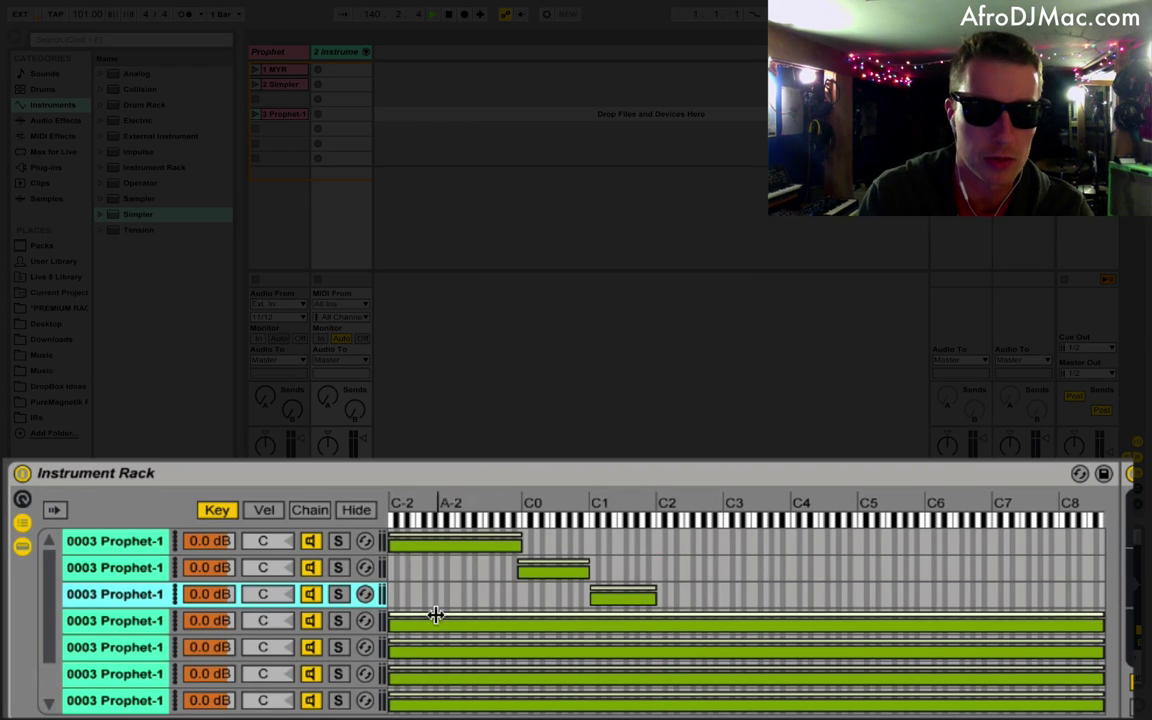
Set the remaining chains' key zones to C2–C3, C3–C4, C4–C5, and C5 upward
drag(436, 617, 657, 620)
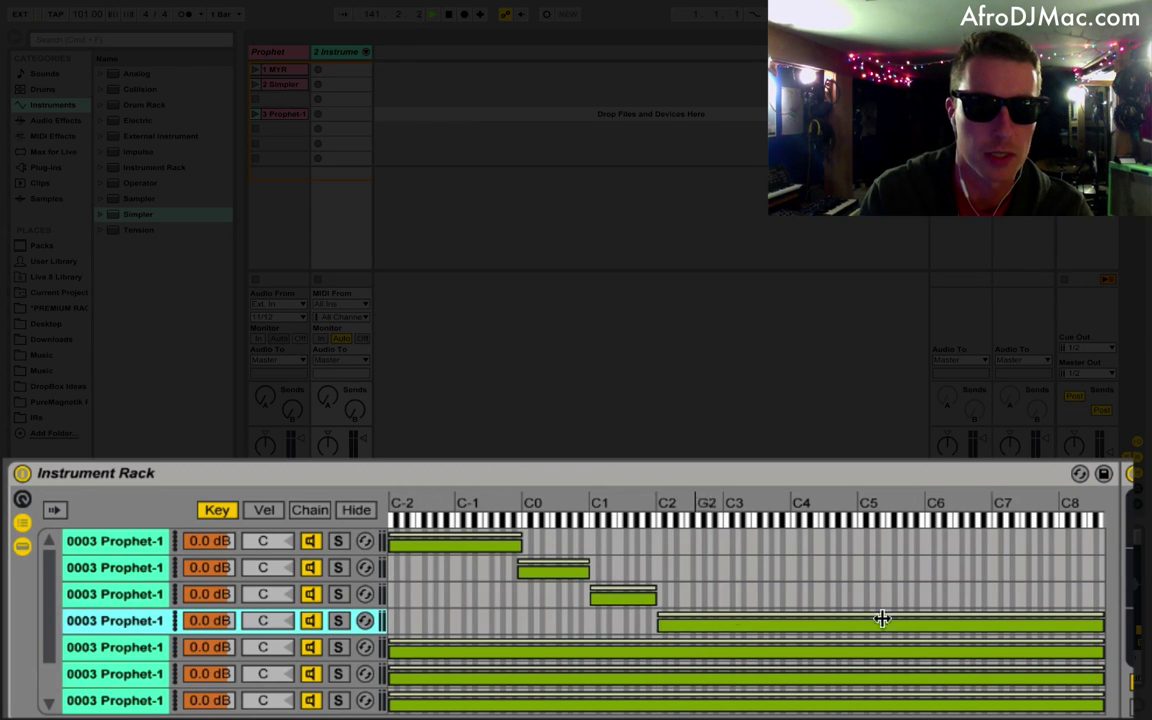
drag(1103, 617, 718, 620)
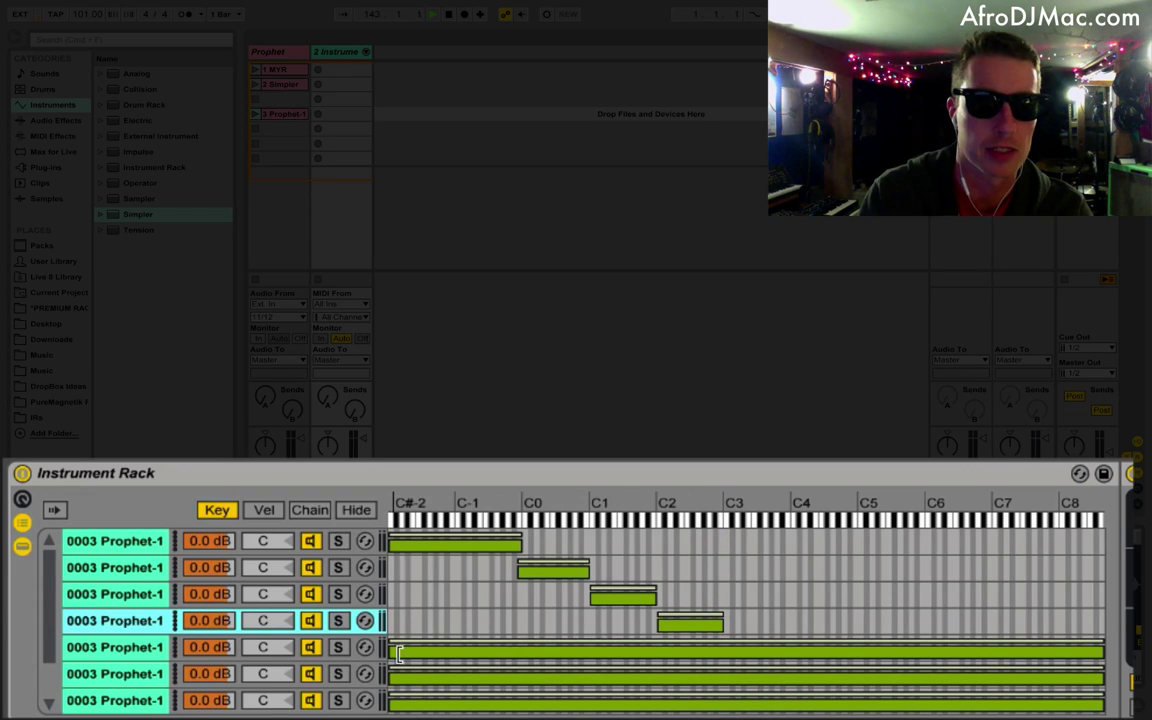
drag(398, 652, 728, 650)
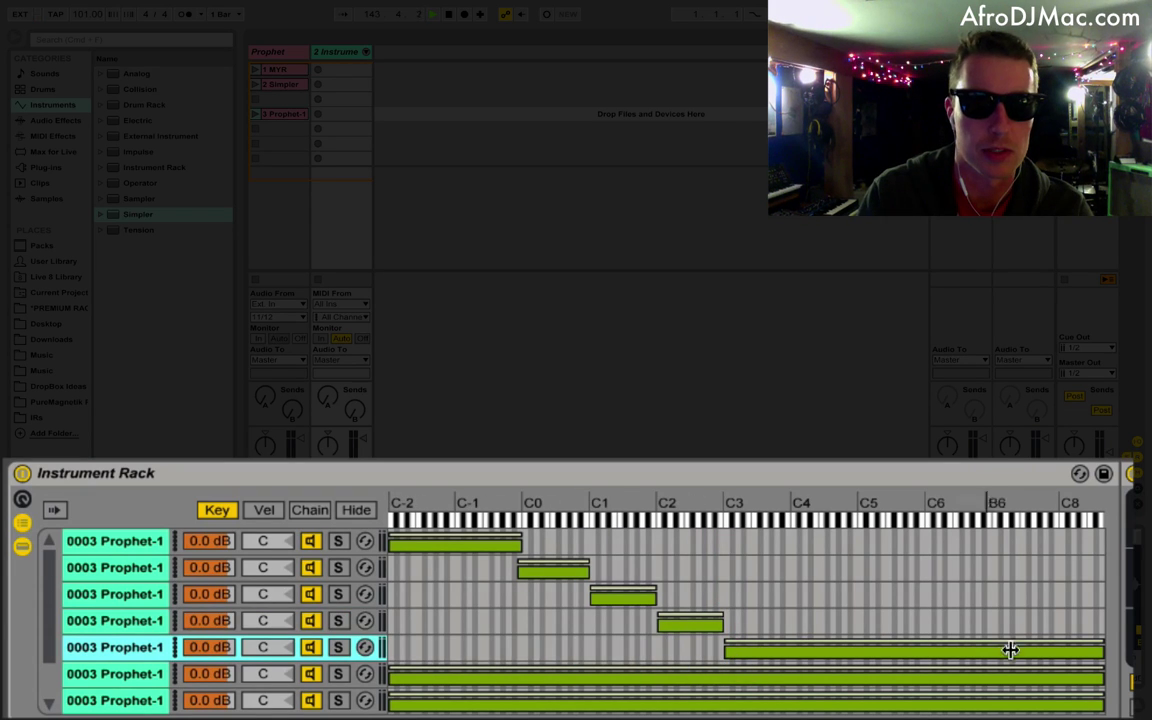
drag(1101, 649, 791, 646)
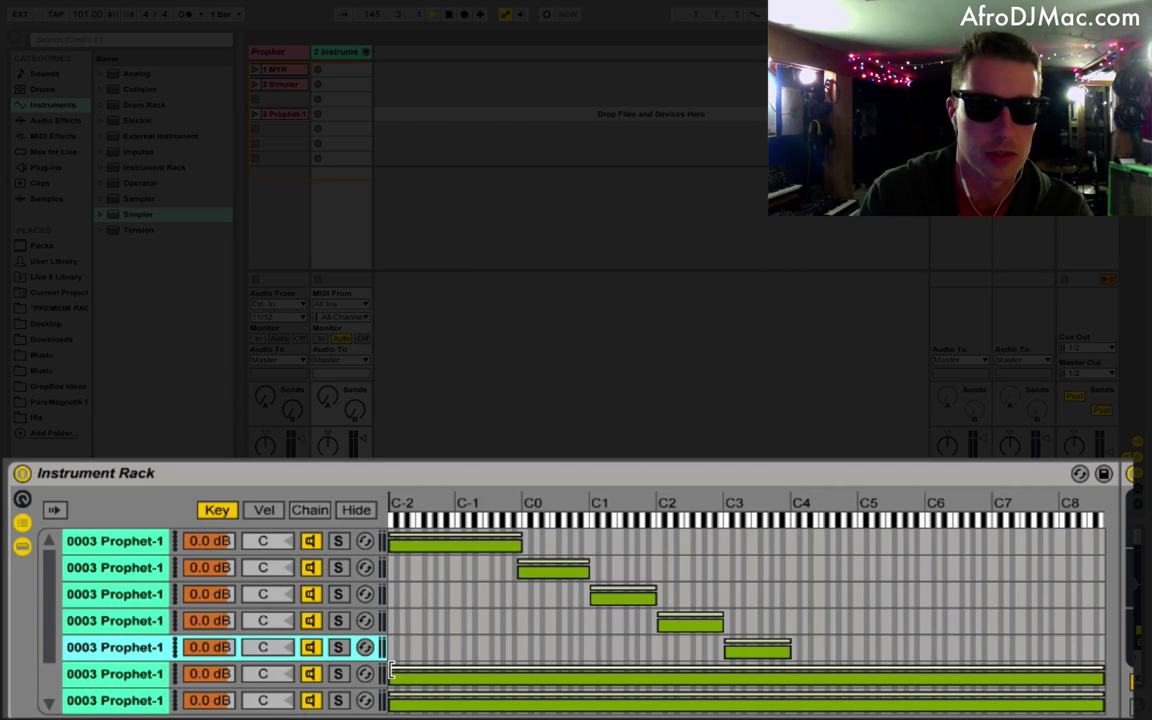
drag(391, 672, 792, 656)
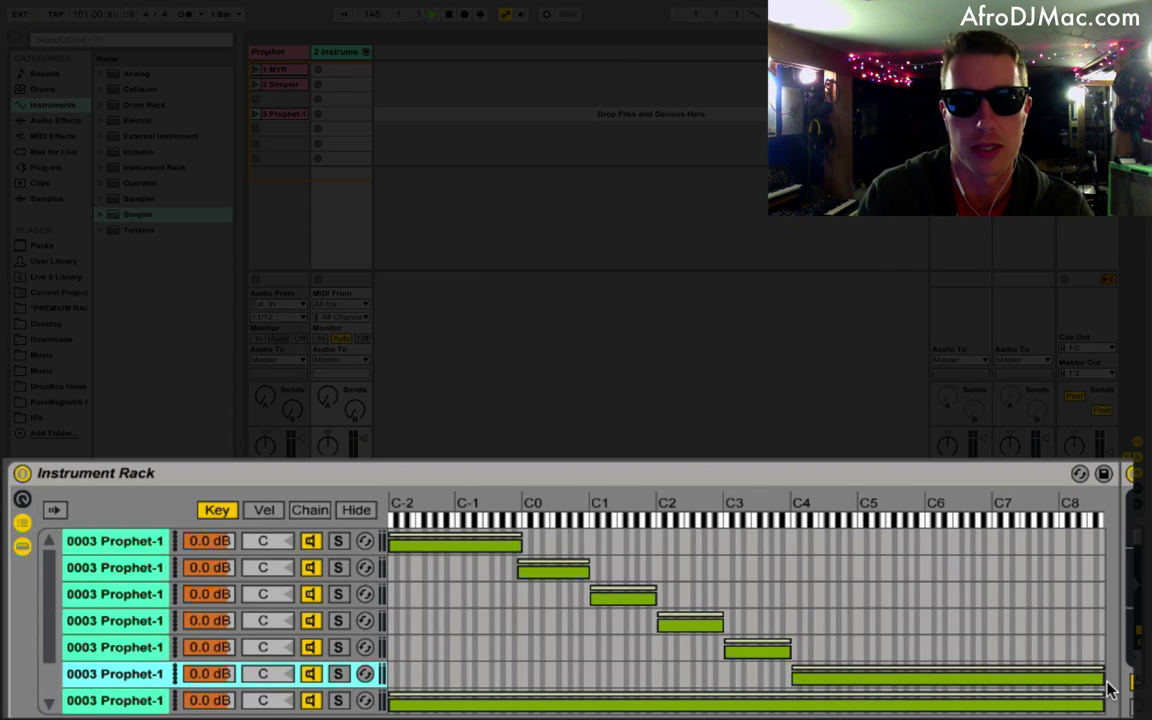
drag(1105, 688, 856, 683)
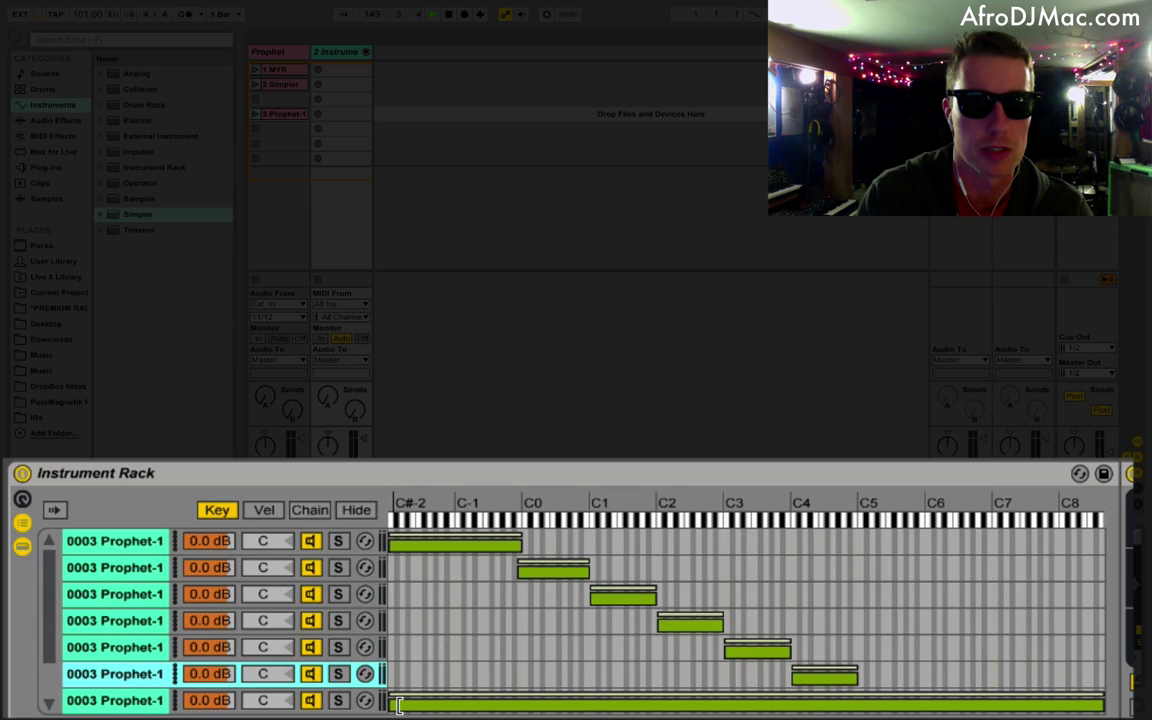
drag(392, 701, 858, 701)
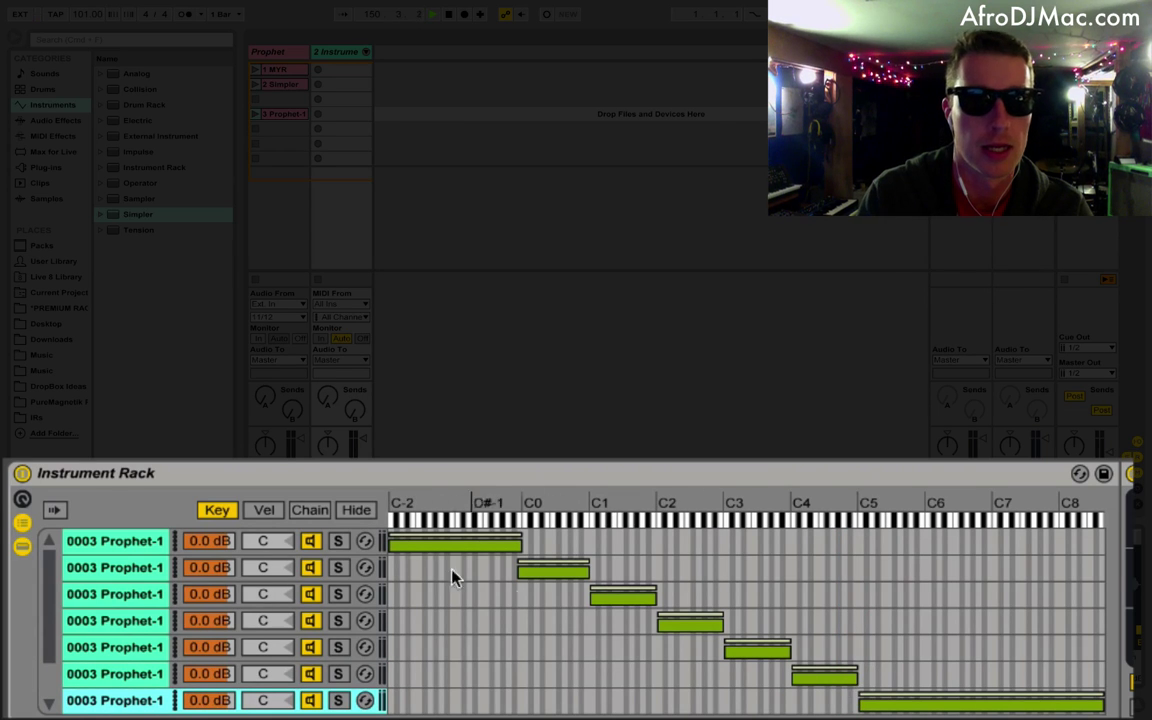
Trim the second chain's Simpler sample to start on the next recorded note
click(132, 566)
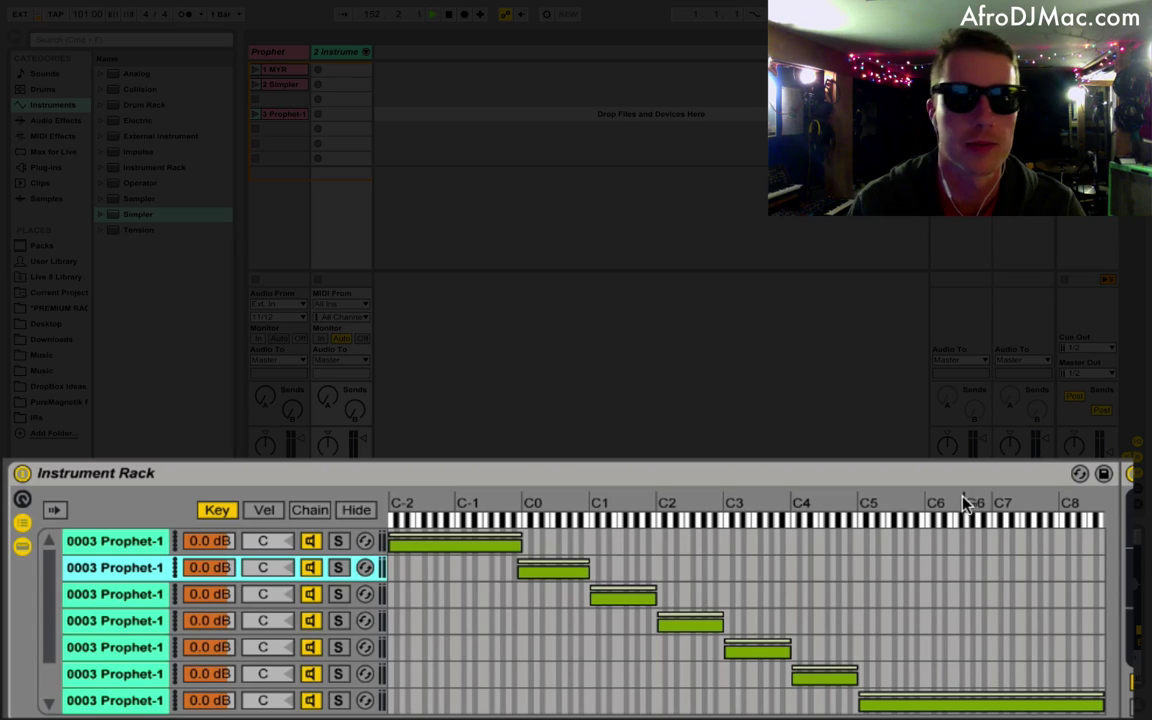
click(356, 511)
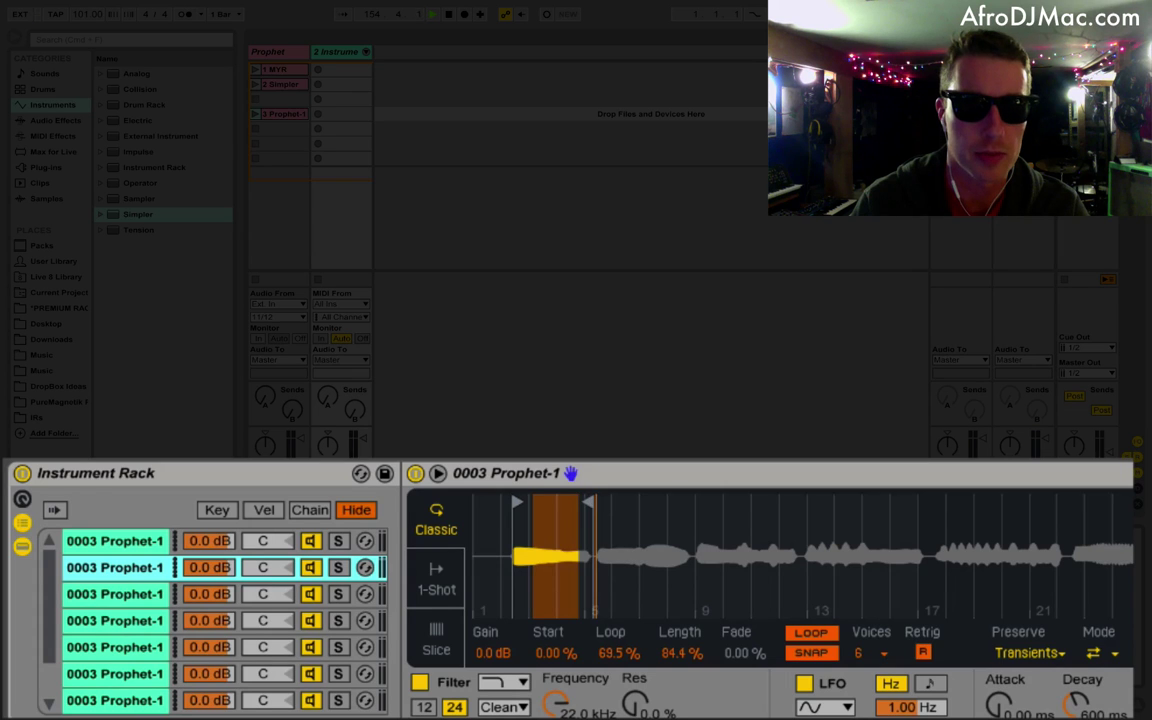
scroll(588, 500, up, 2)
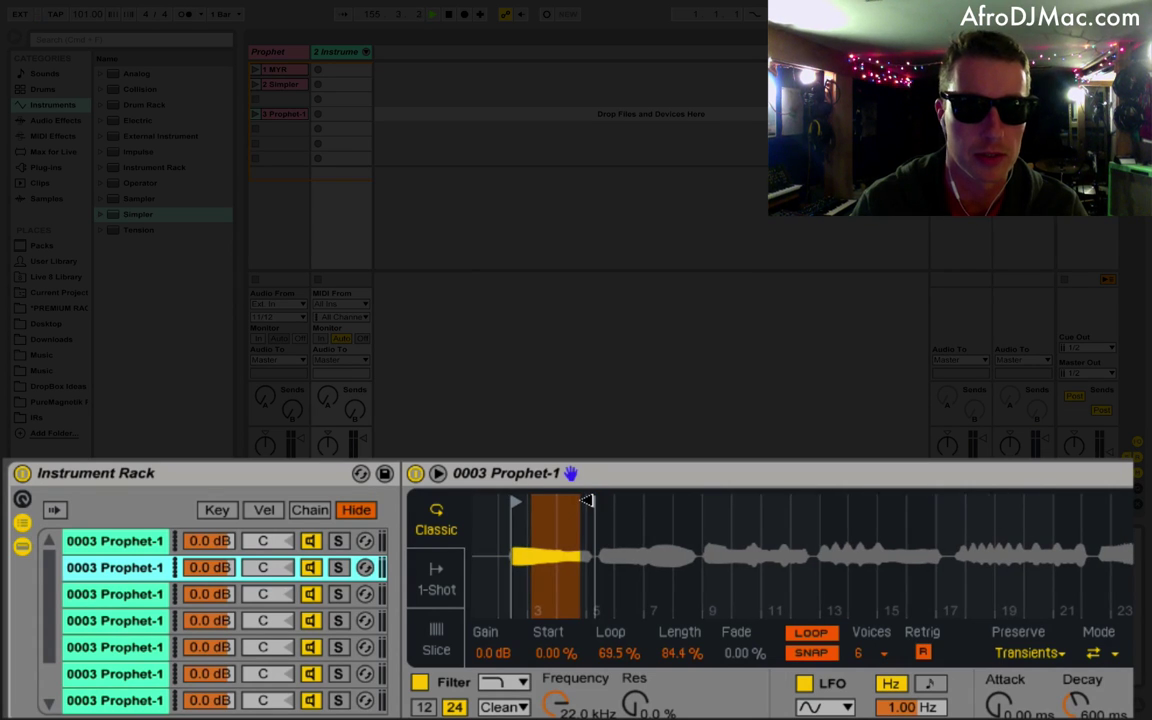
mouse_move(588, 503)
mouse_down()
mouse_move(776, 497)
mouse_move(689, 497)
mouse_up()
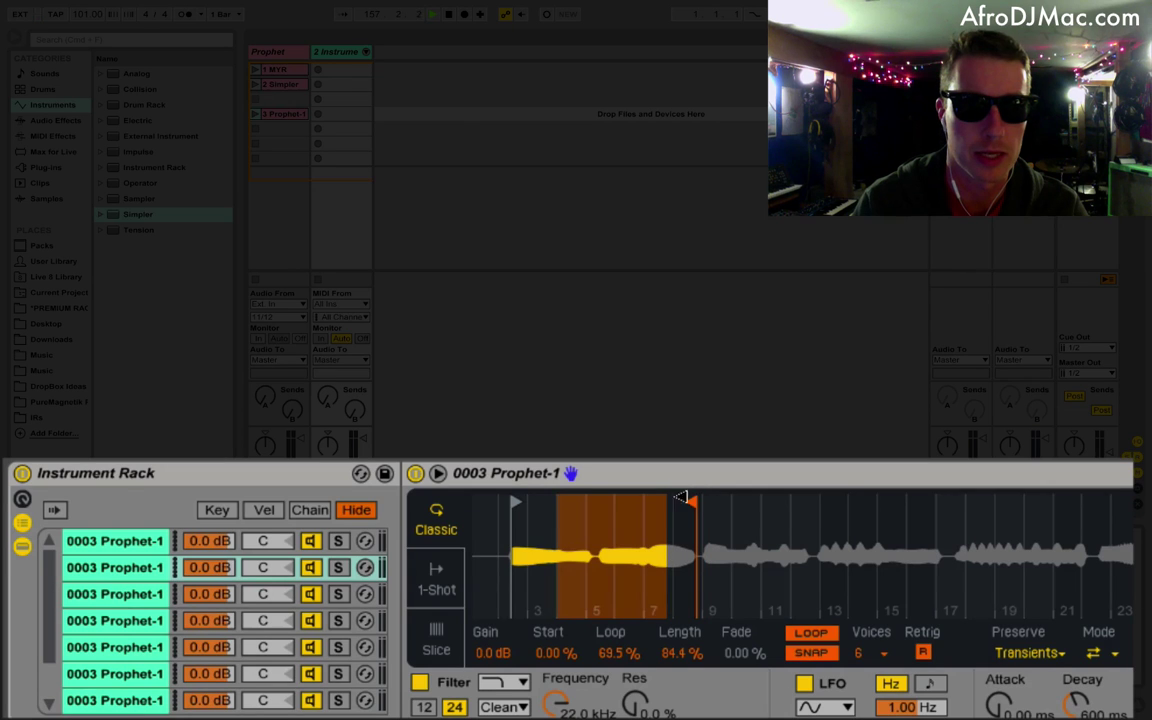
drag(515, 503, 605, 503)
scroll(614, 538, up, 10)
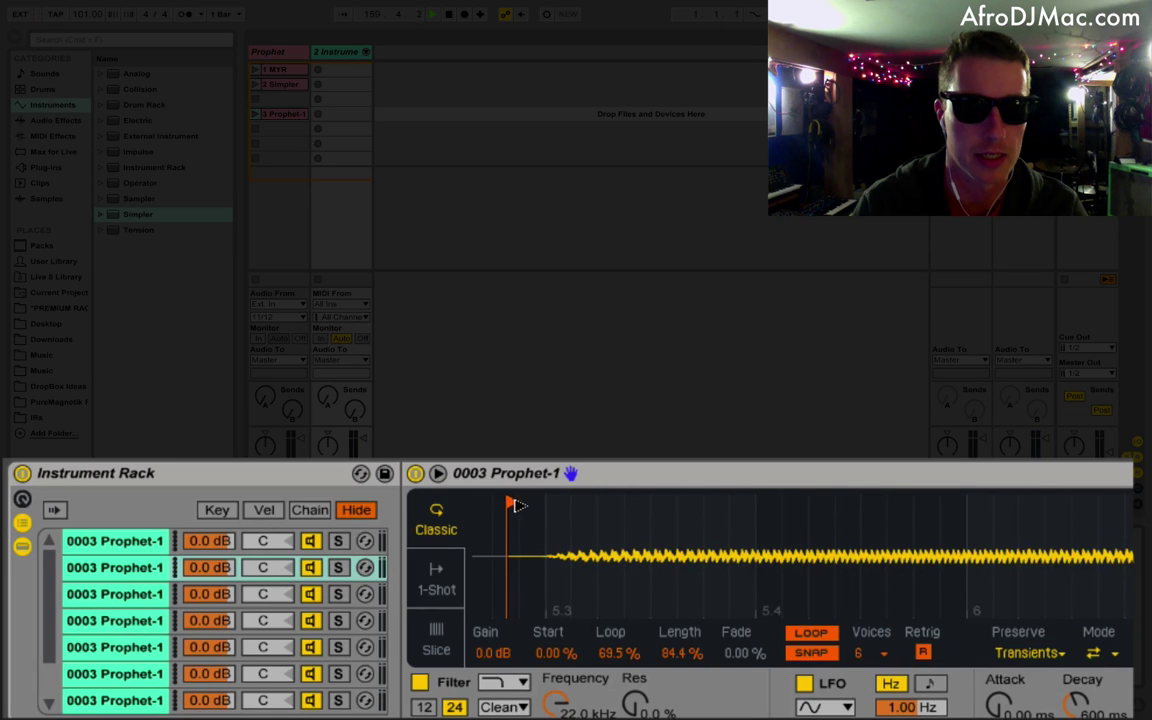
drag(511, 503, 541, 503)
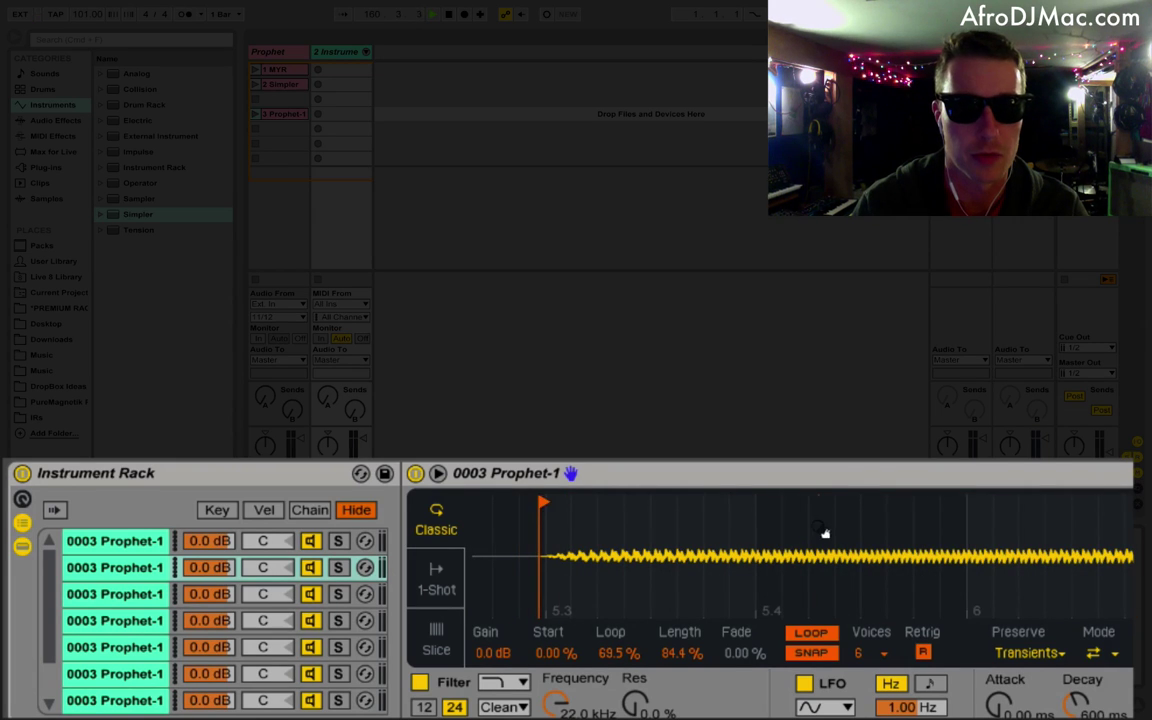
scroll(823, 535, down, 5)
scroll(993, 540, down, 10)
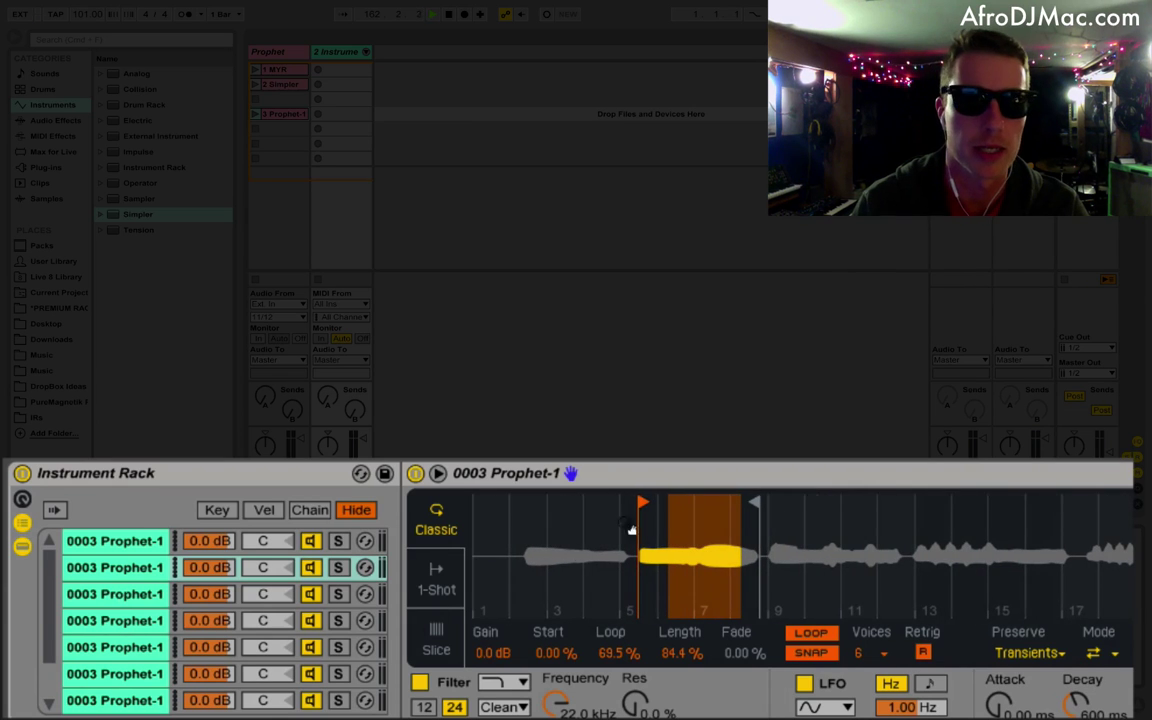
Trim the third chain's Simpler sample so it starts on a later recorded note
click(118, 597)
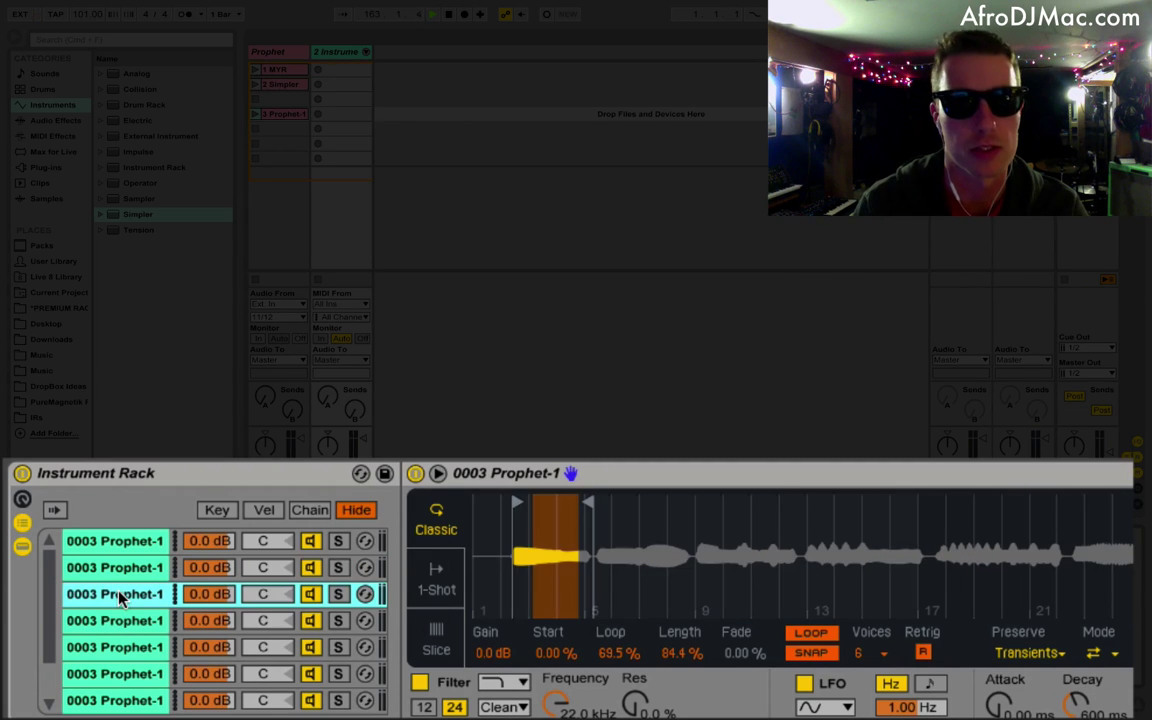
drag(583, 503, 784, 485)
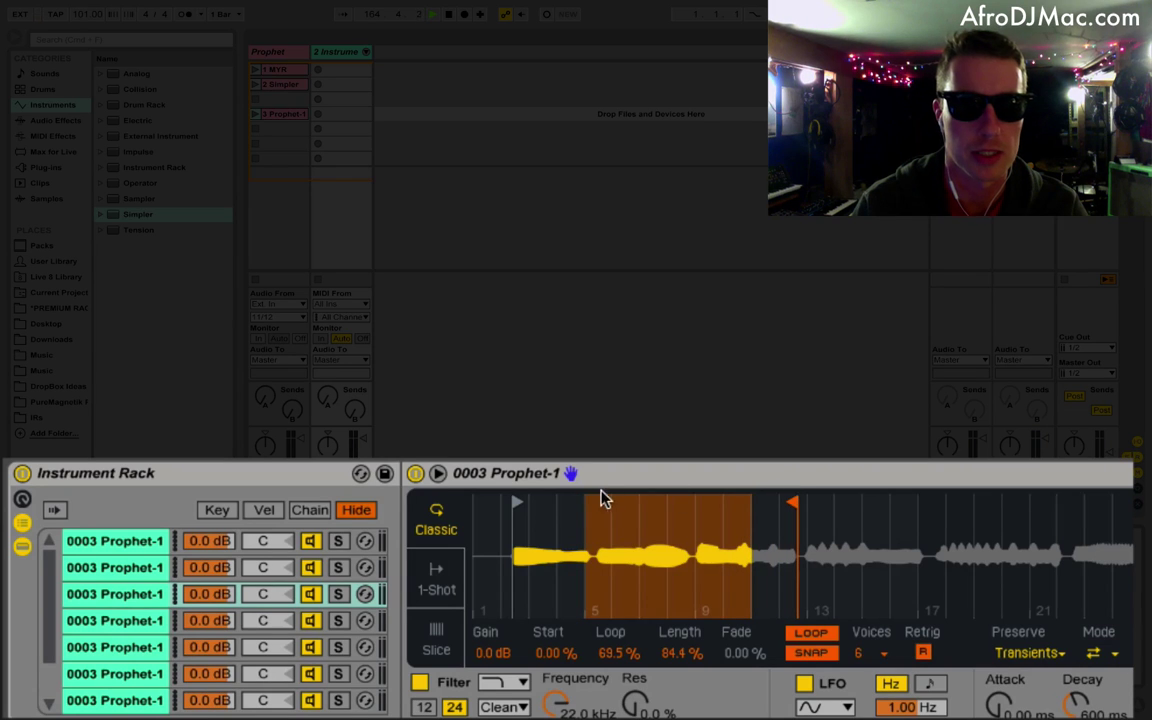
drag(516, 500, 699, 497)
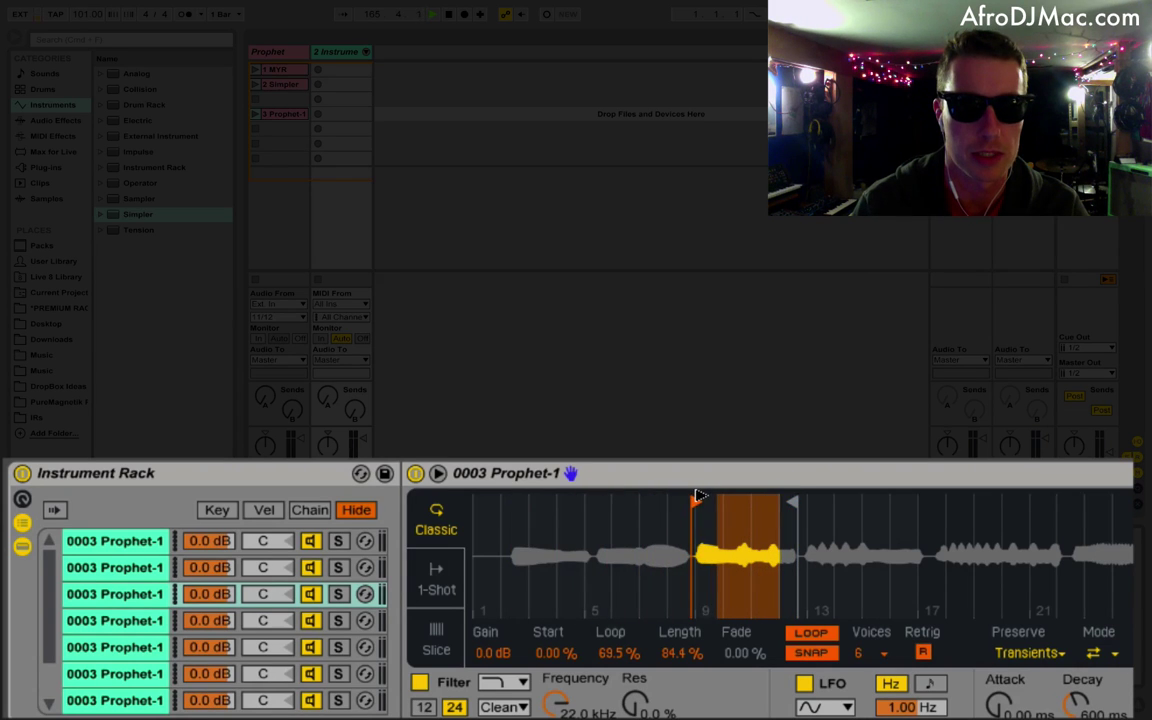
scroll(745, 530, up, 3)
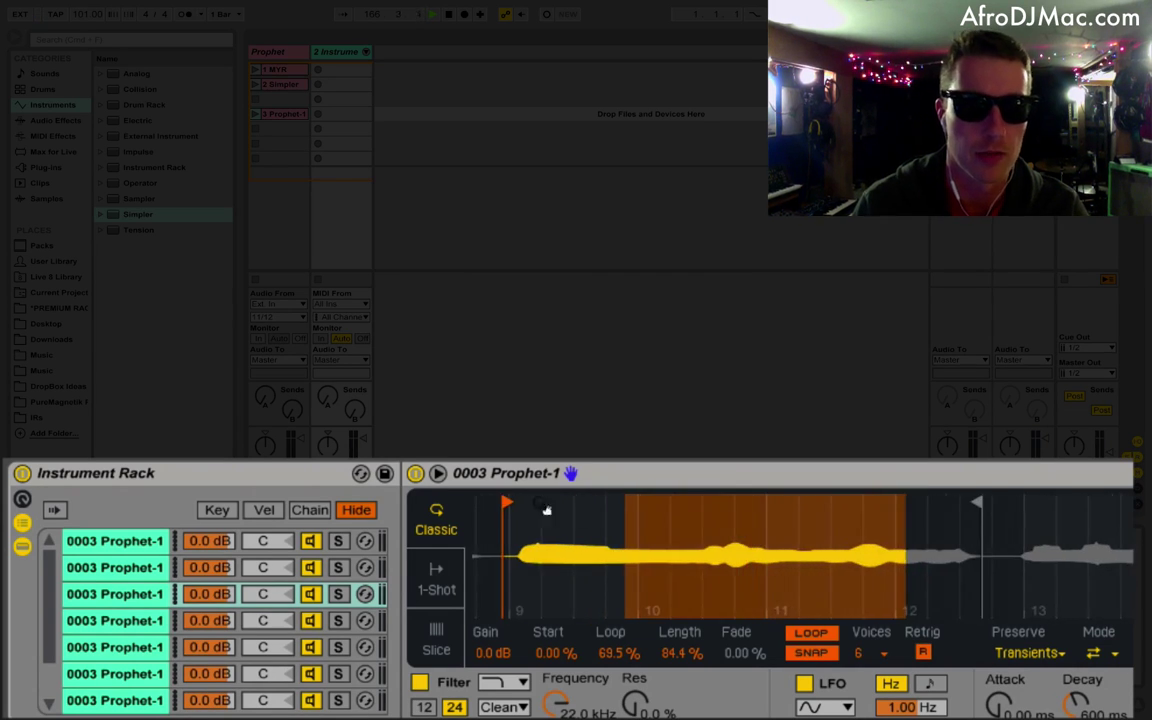
drag(508, 503, 522, 503)
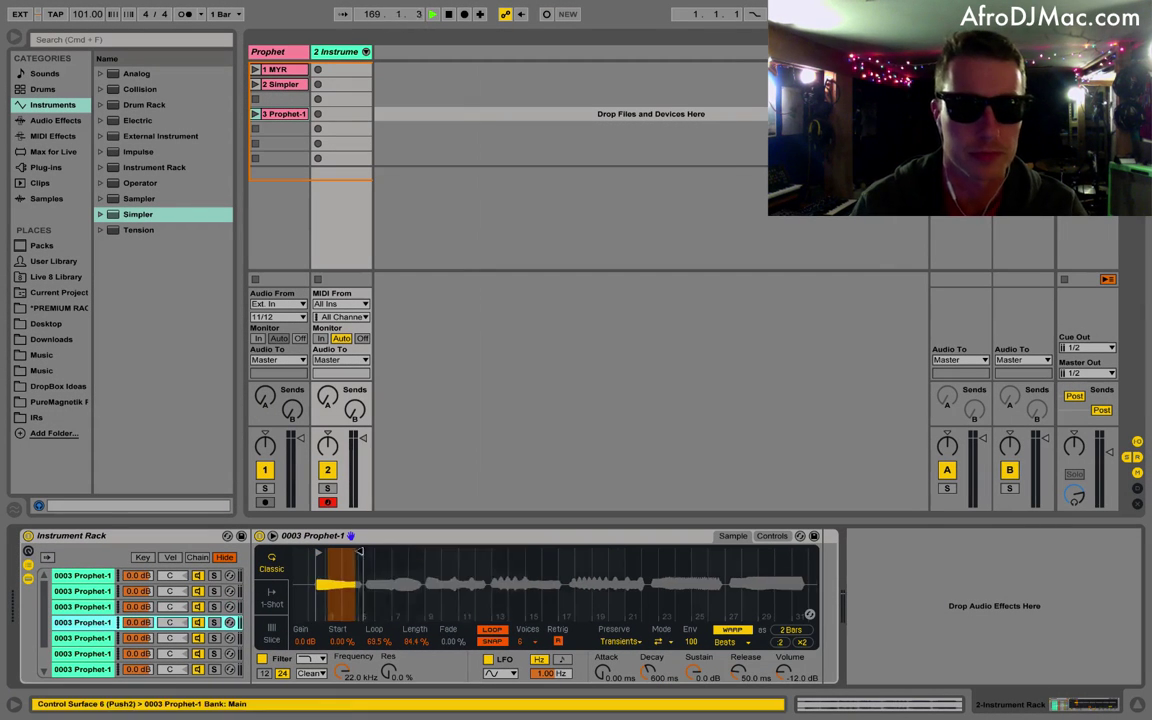
Lower the first chain's Simpler transposition from +48 st to +38 st
click(82, 637)
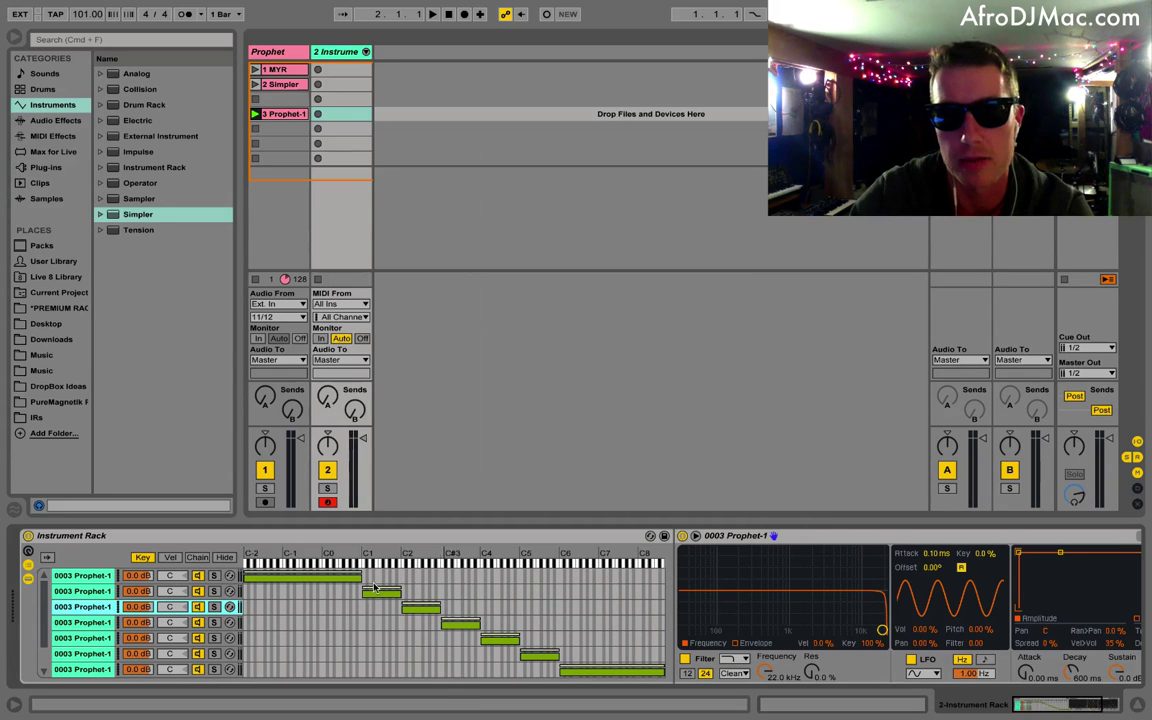
click(82, 578)
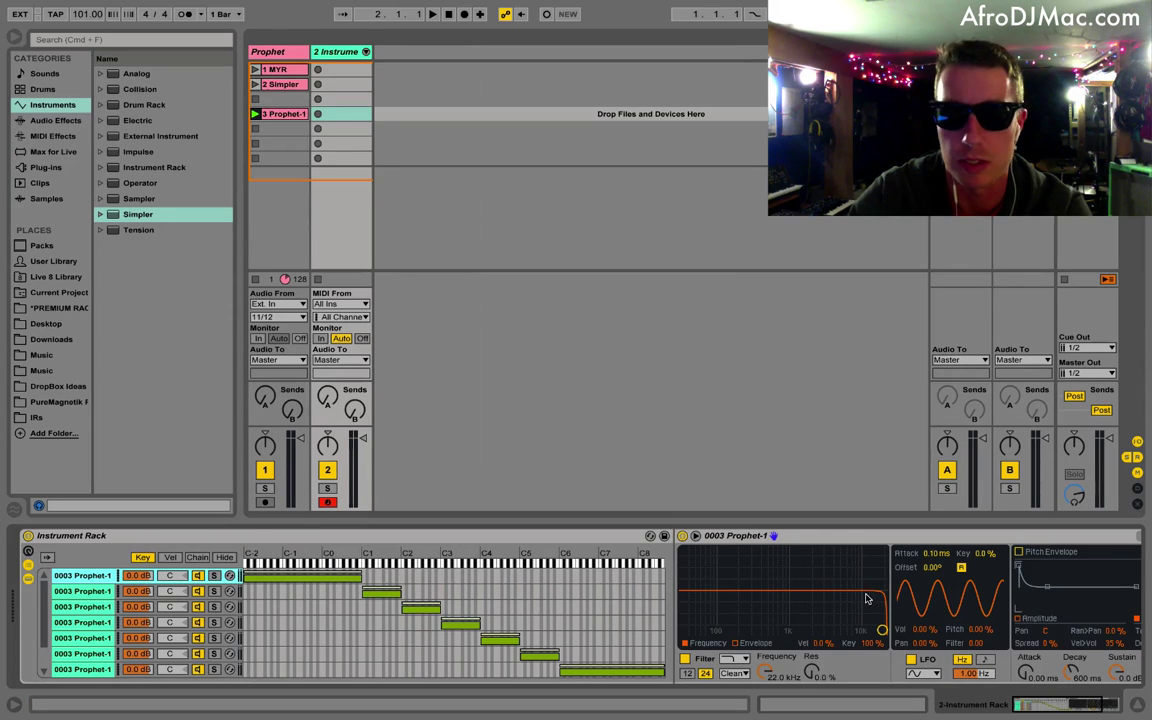
click(1022, 640)
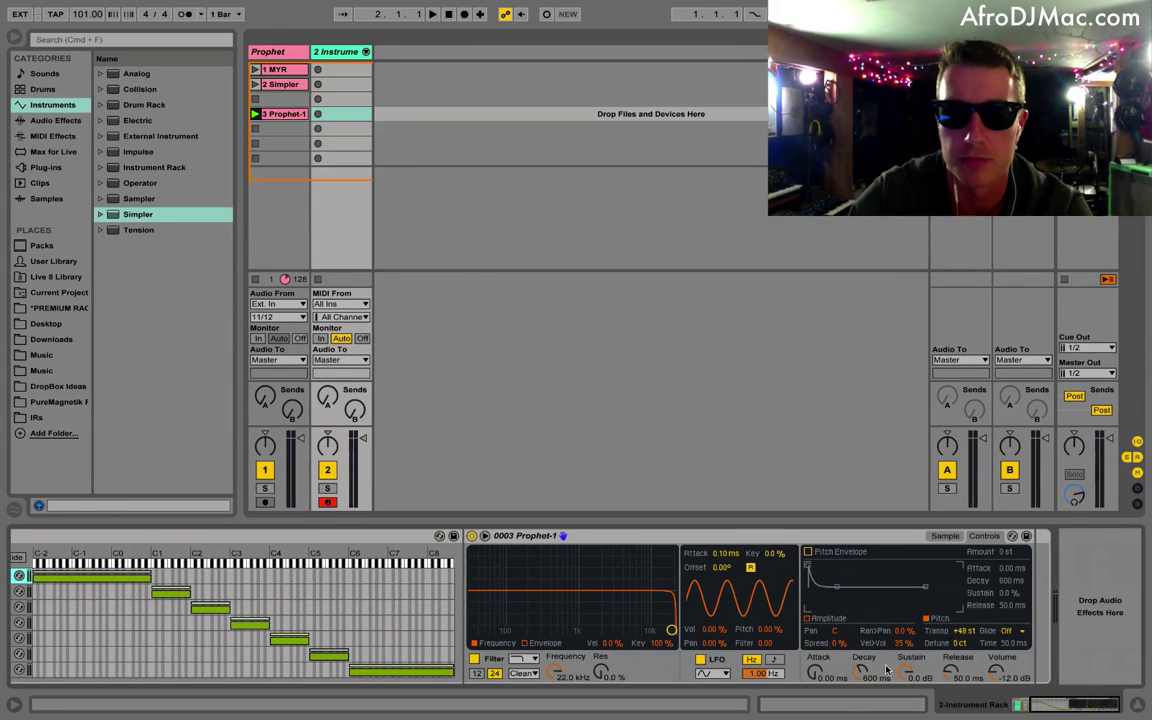
drag(963, 631, 963, 637)
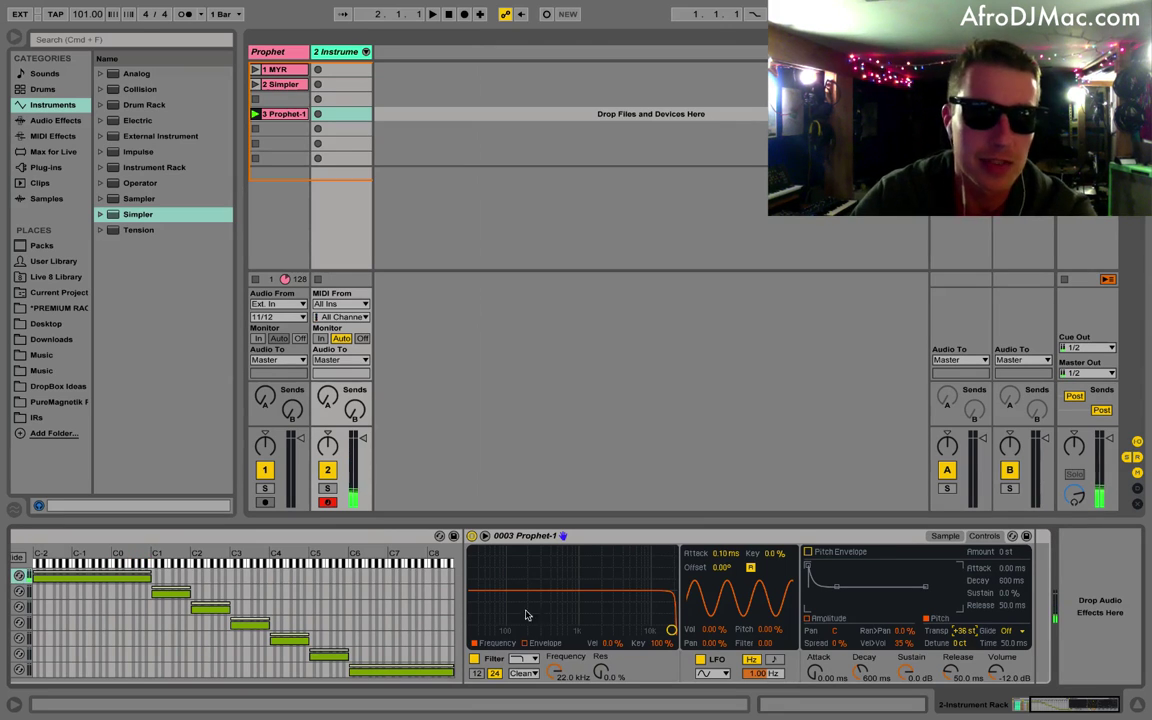
scroll(400, 610, left, 3)
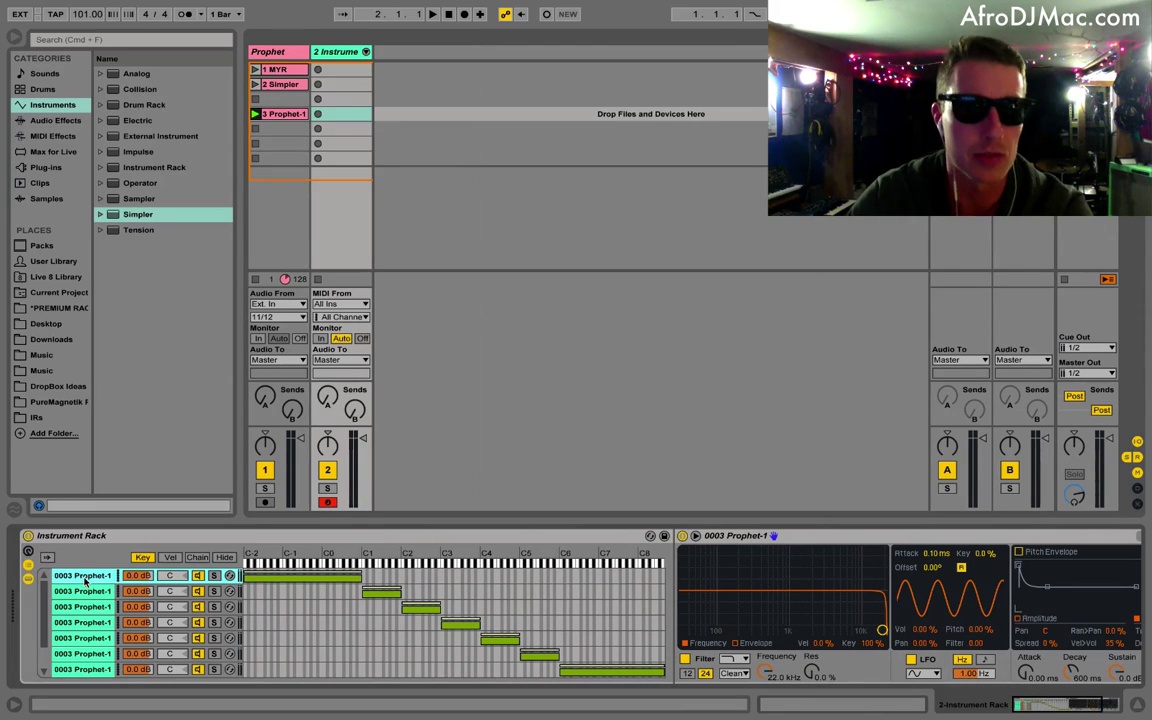
key(Delete)
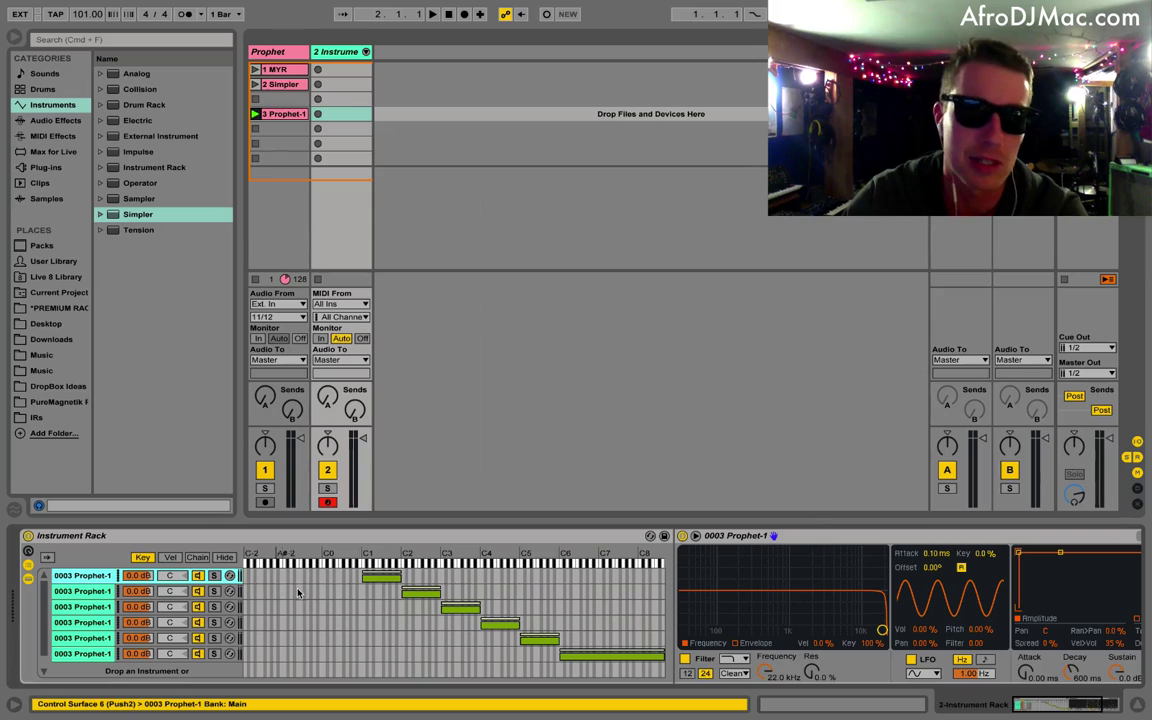
drag(365, 578, 235, 580)
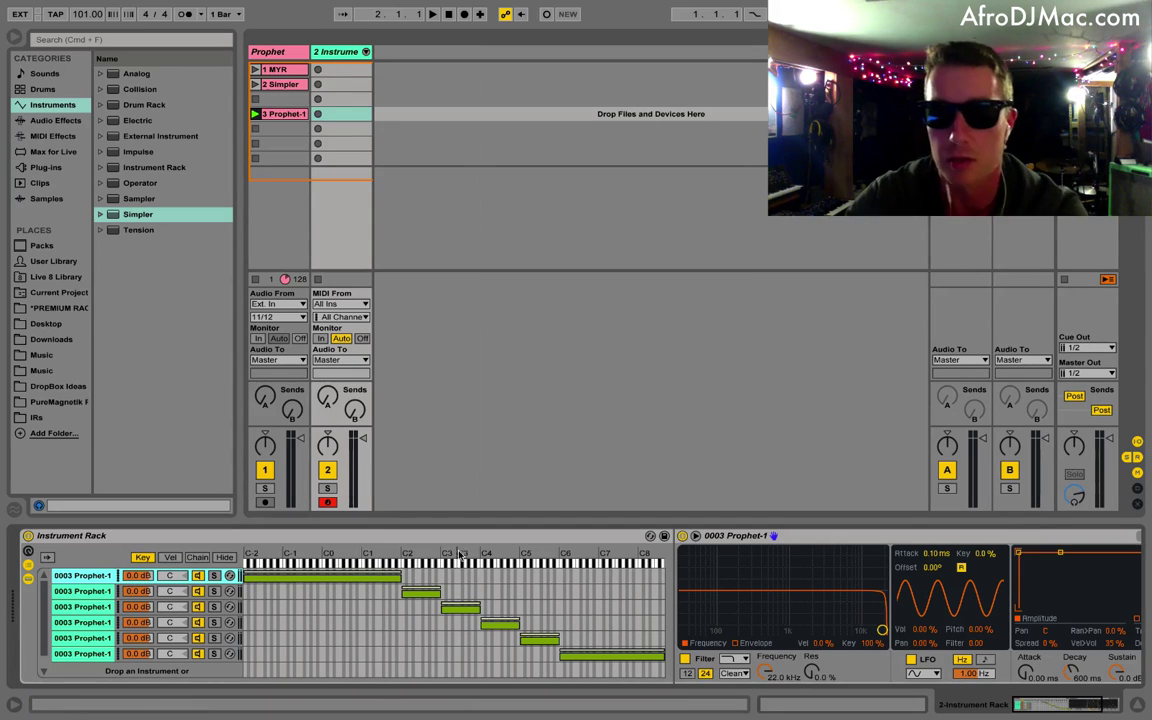
scroll(970, 637, right, 3)
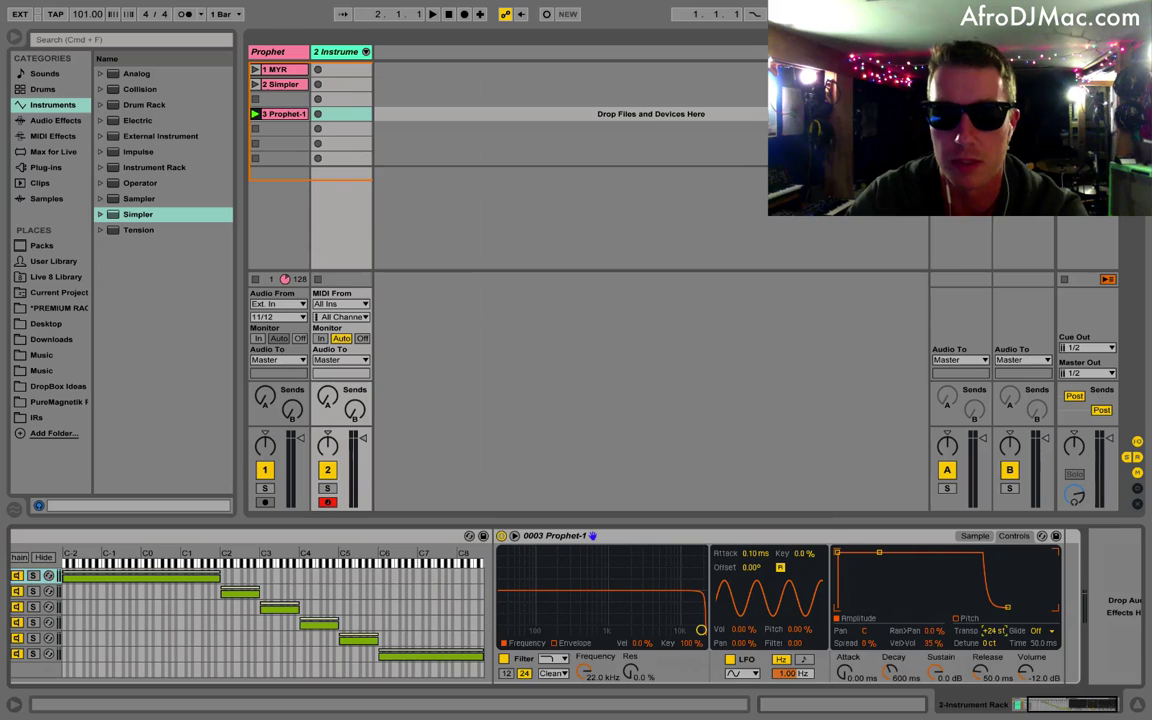
scroll(686, 626, left, 3)
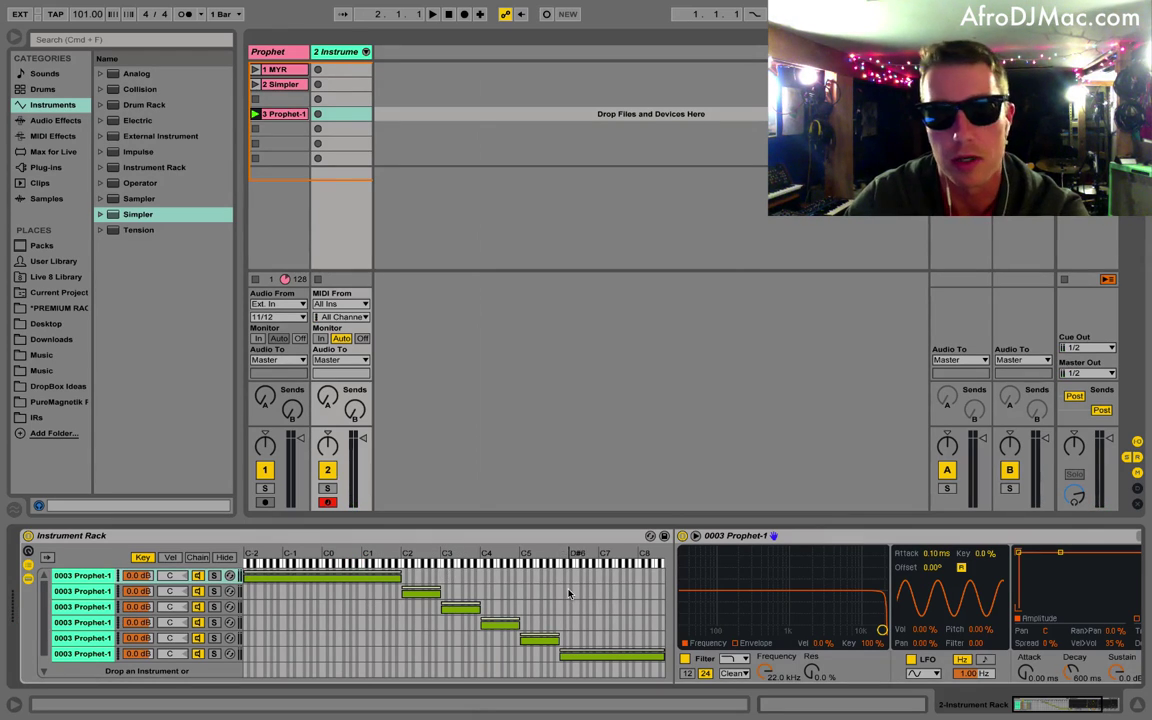
scroll(843, 585, right, 5)
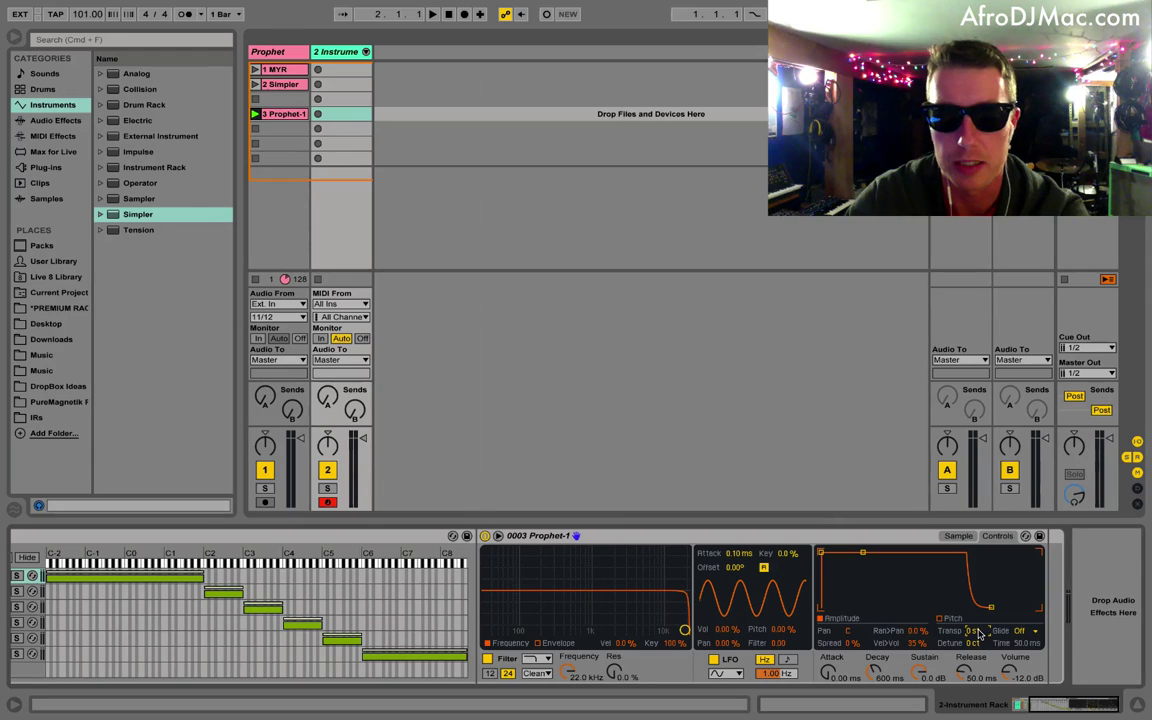
Set the second chain's Simpler Transp to +12 st
drag(980, 633, 980, 597)
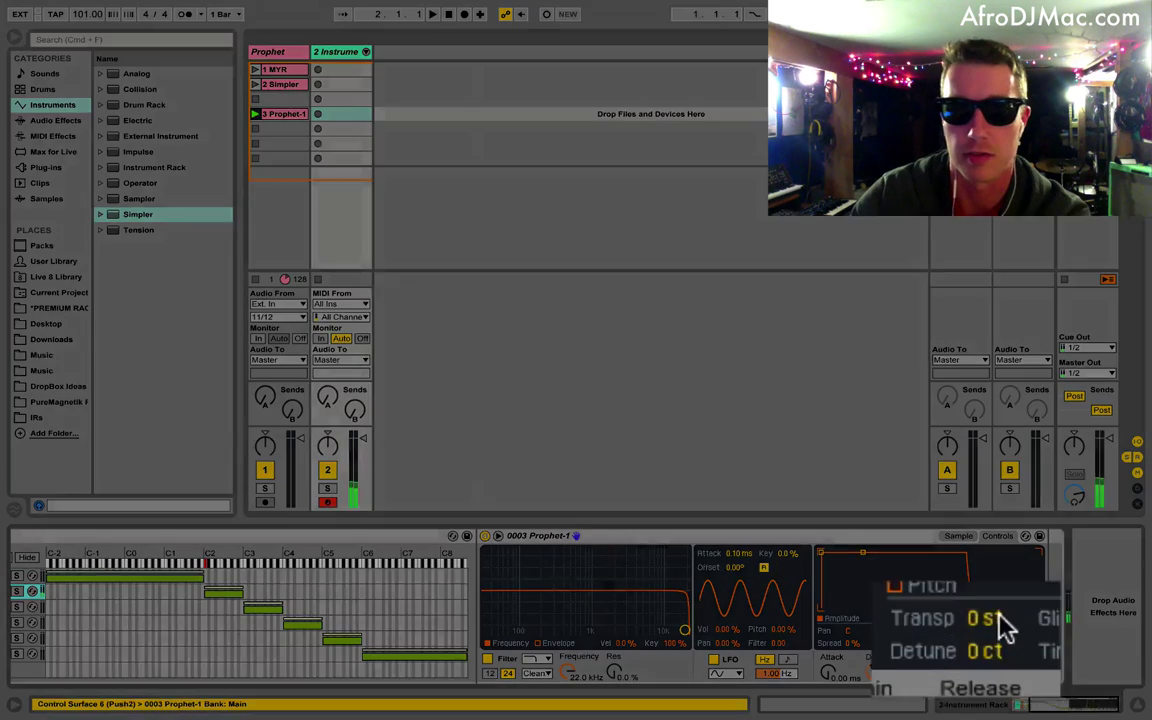
click(1000, 618)
text(12)
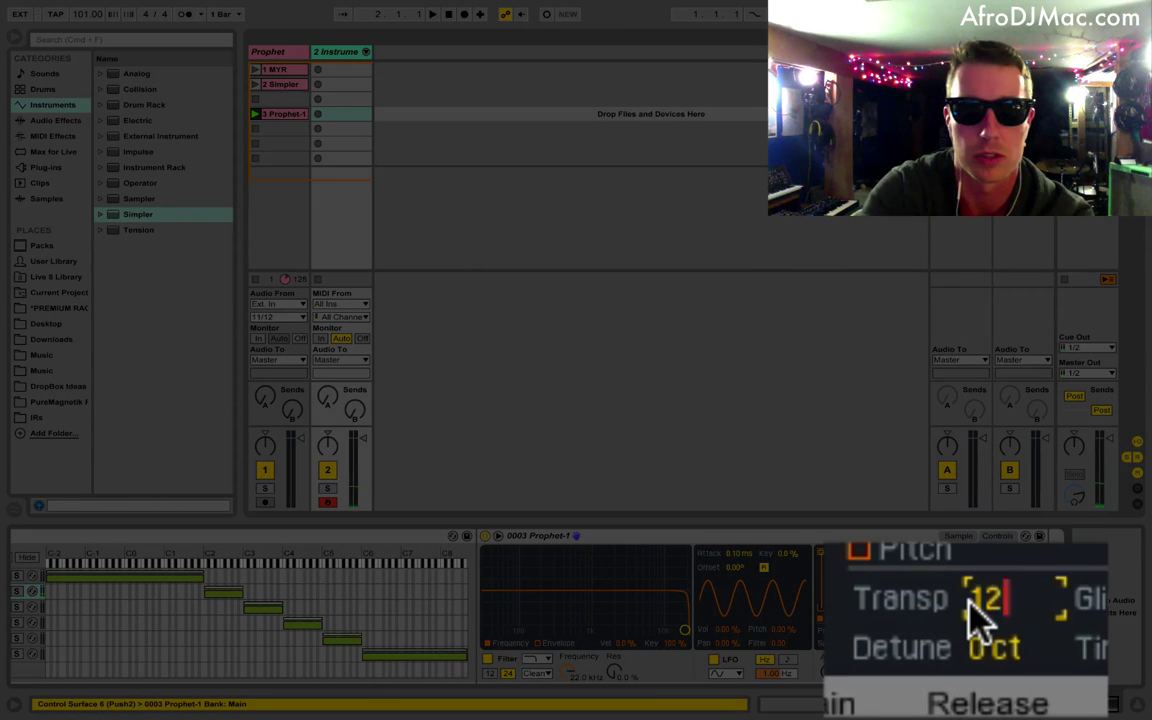
key(Return)
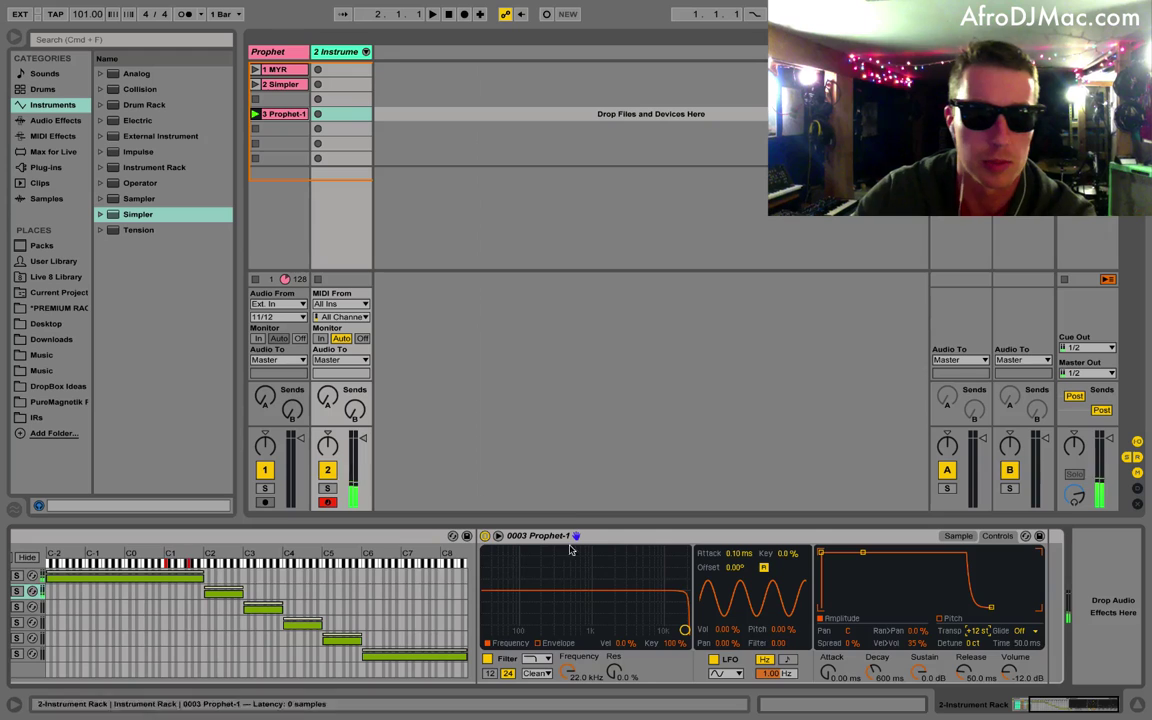
scroll(40, 585, left, 5)
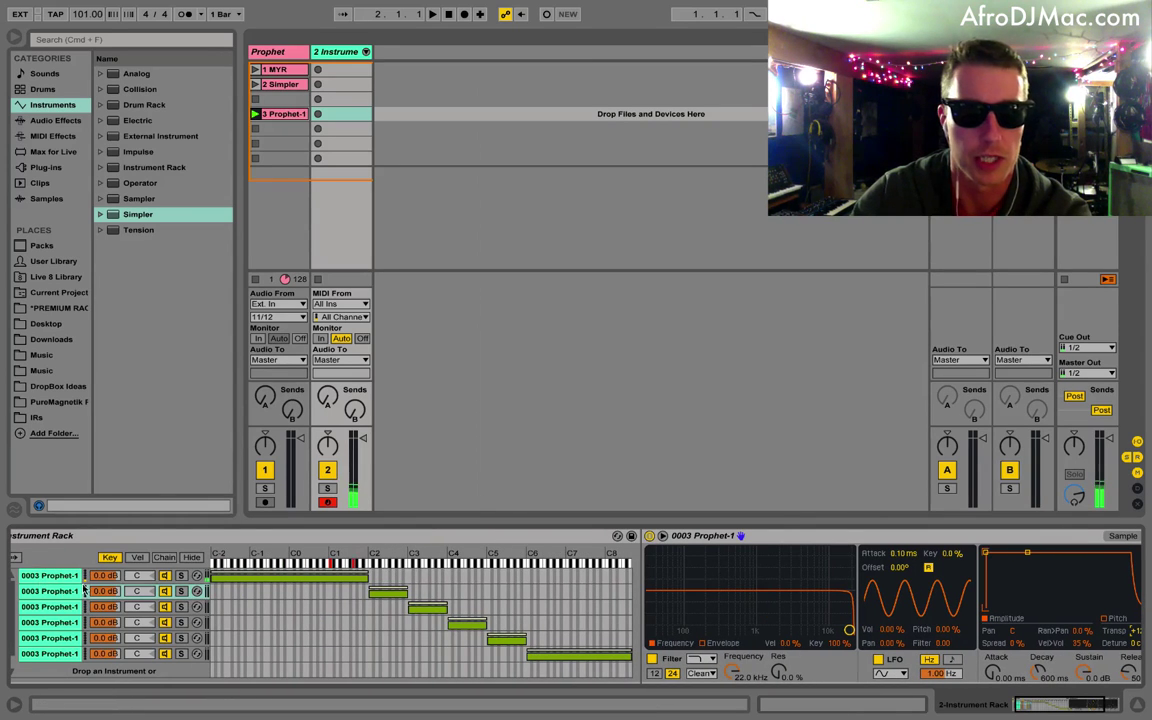
scroll(450, 580, right, 5)
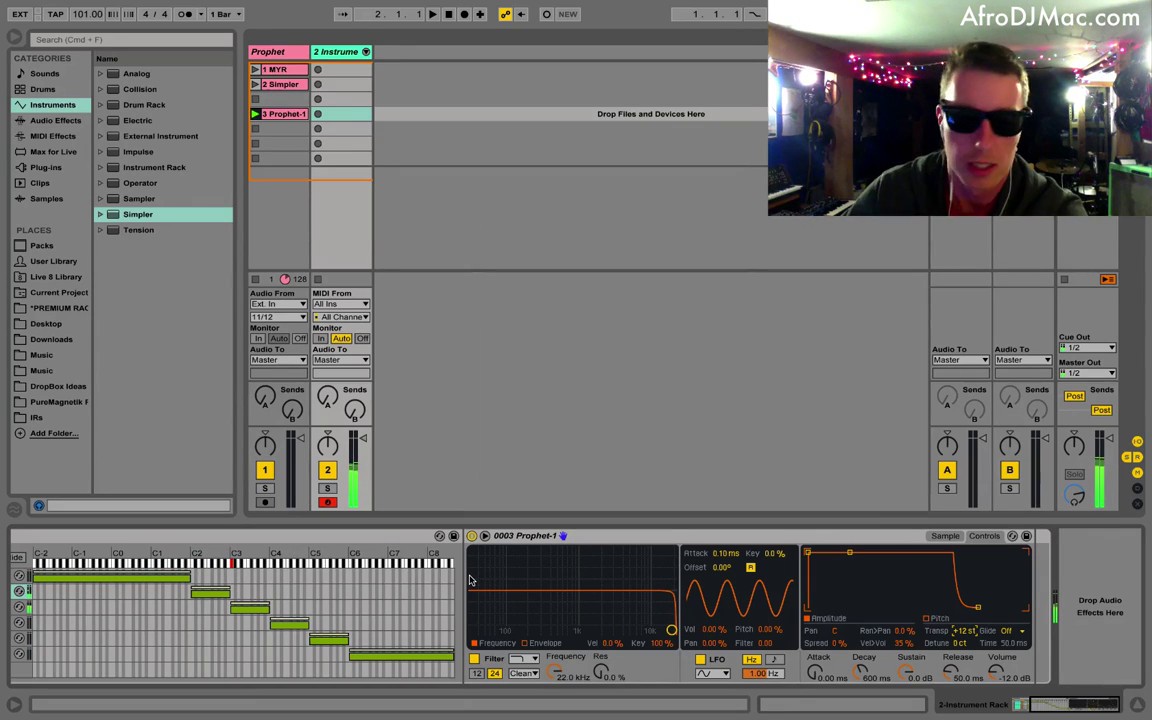
Select the fourth chain and set its Simpler Transp to -12 st
click(295, 612)
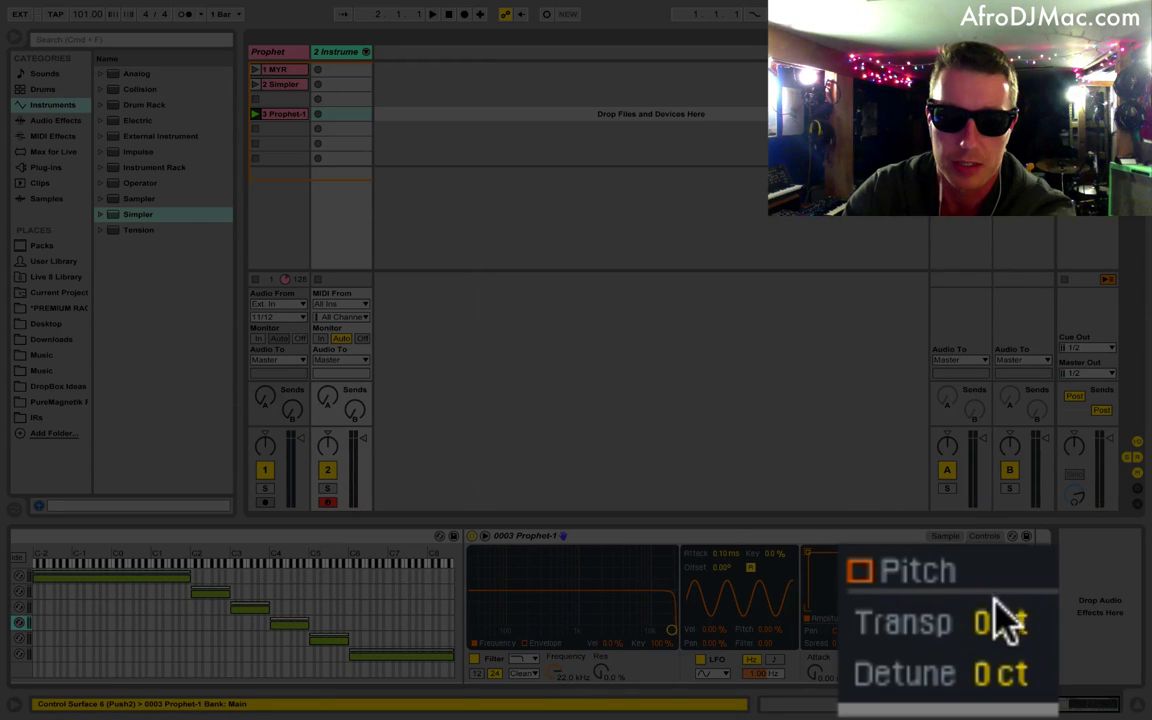
text(-12)
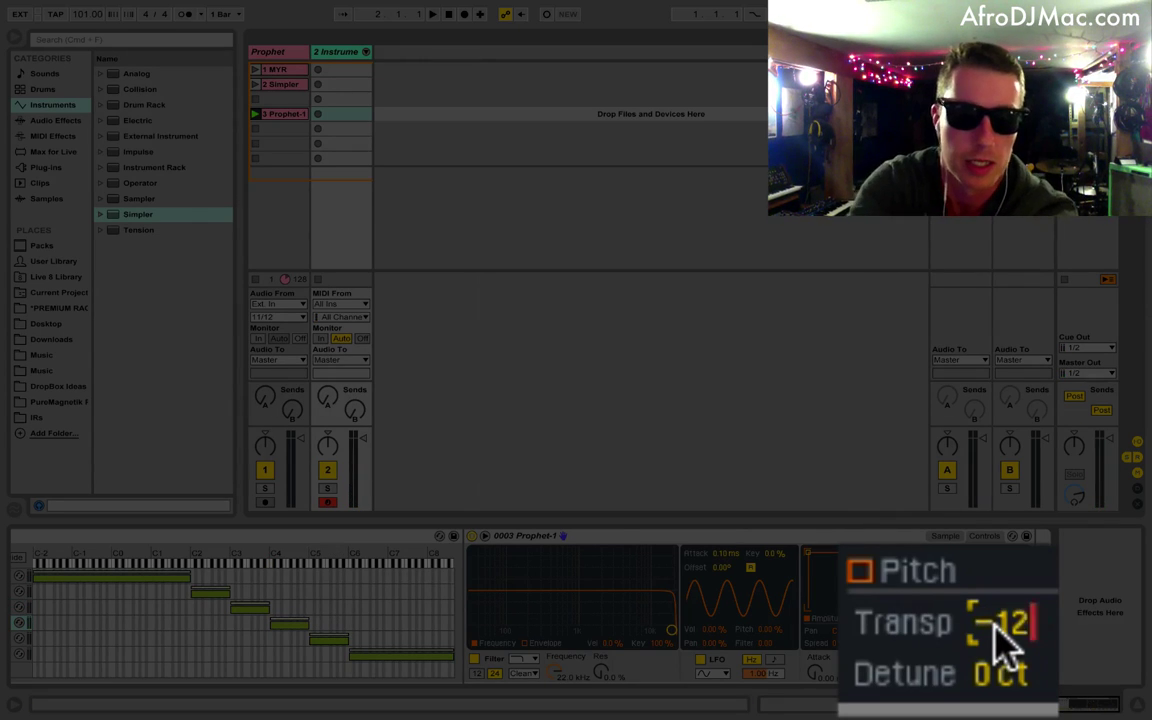
key(Return)
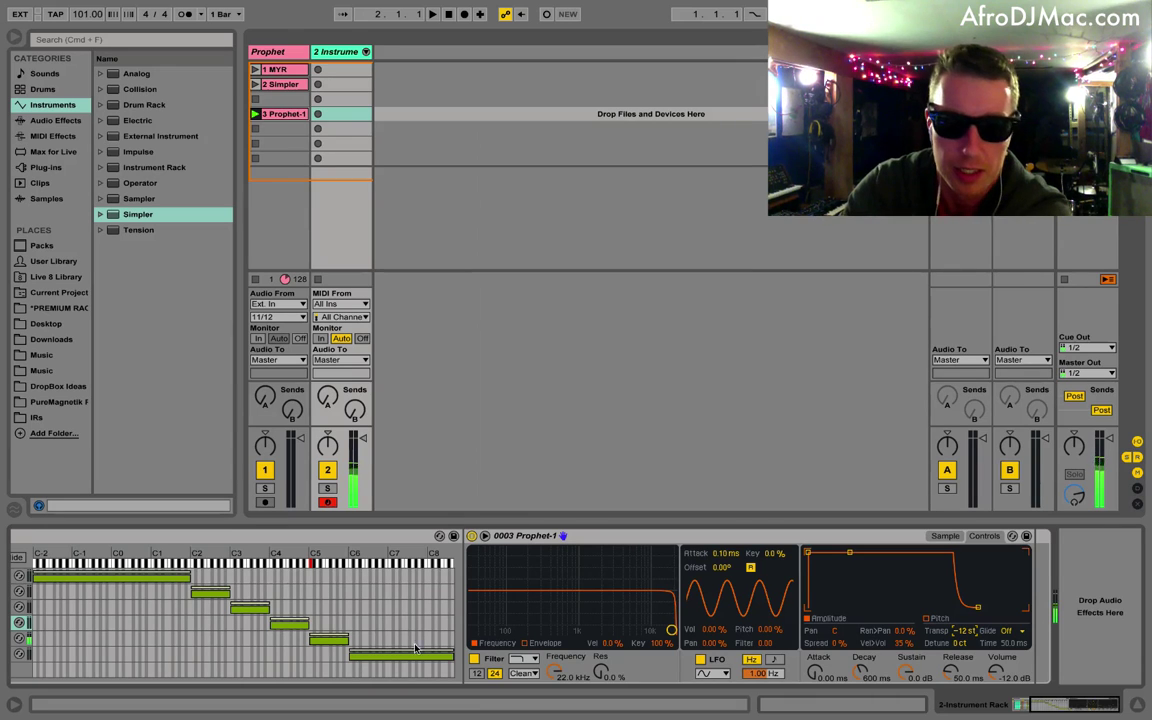
Set the fifth chain's Simpler Transp to -24 st
click(965, 632)
key(Delete)
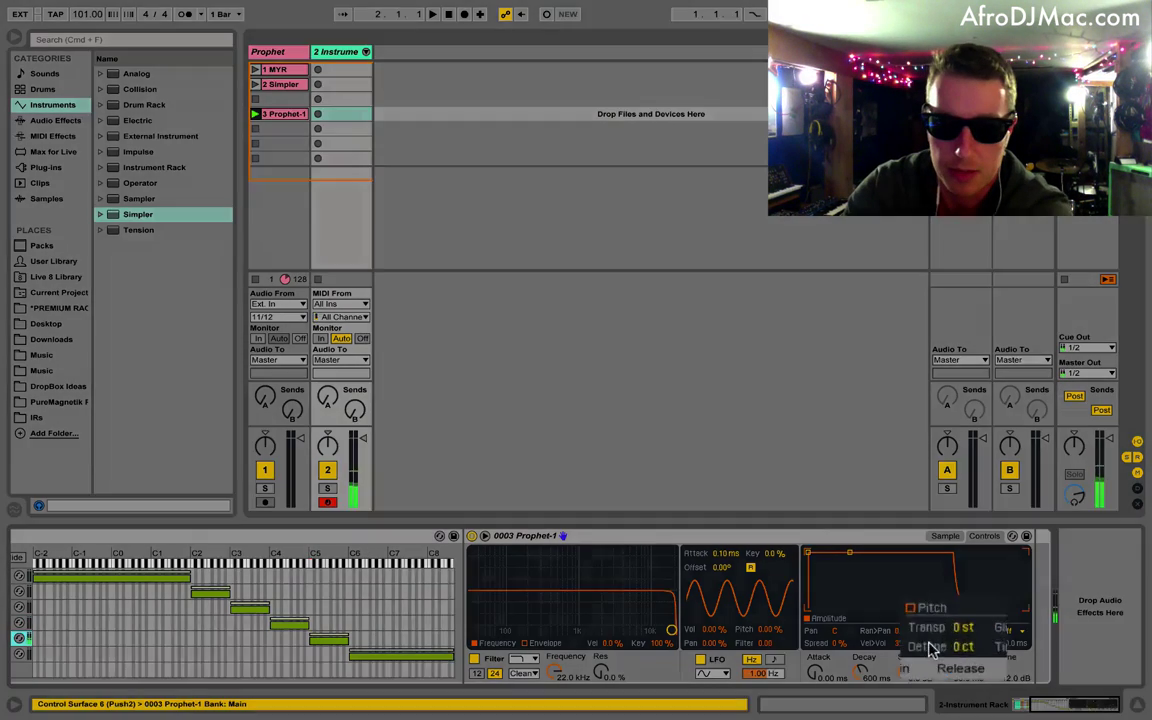
text(-)
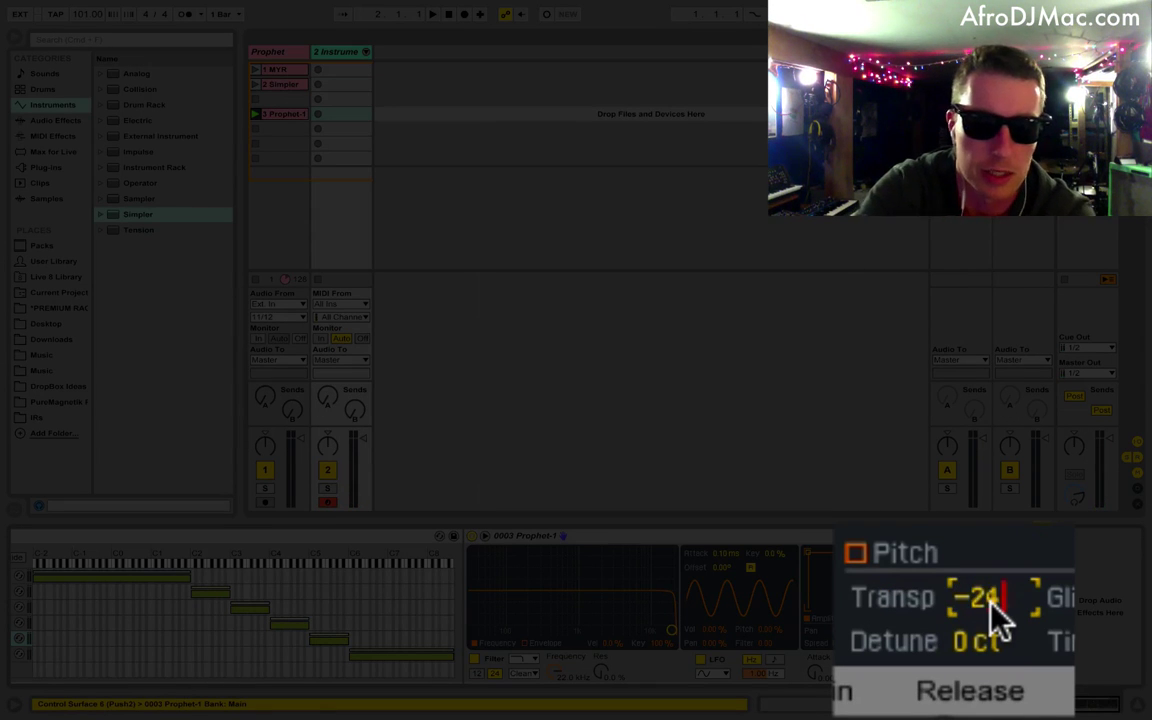
text(24)
key(Return)
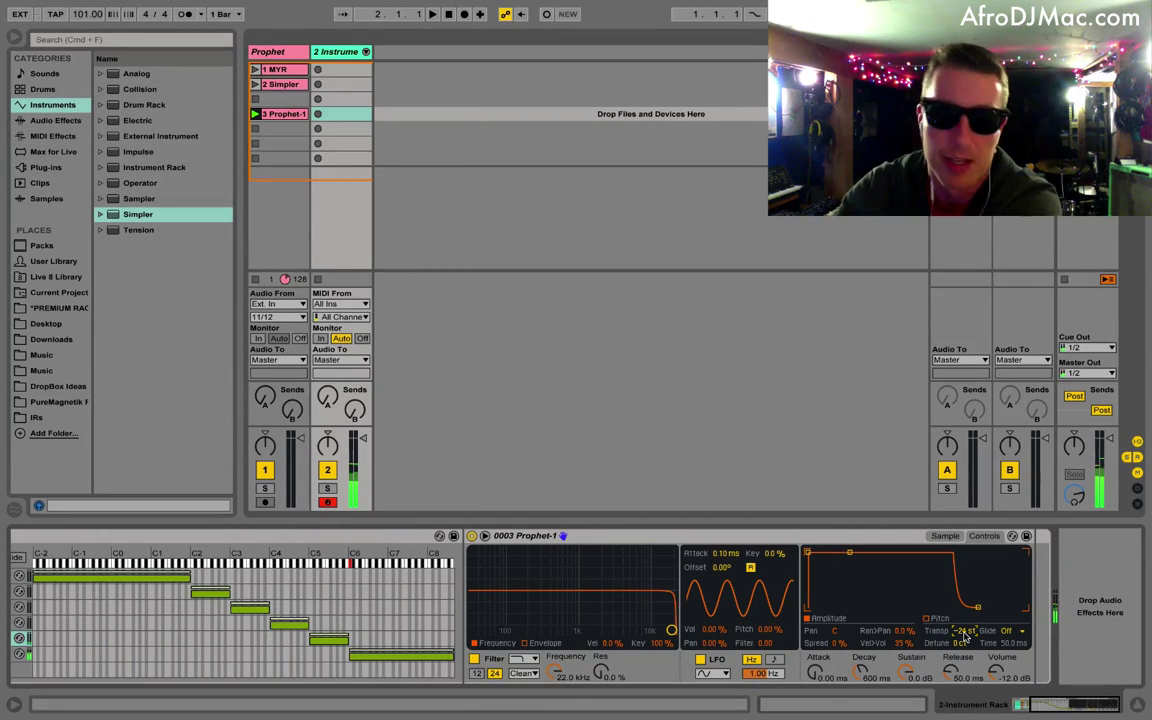
Set the sixth chain's Simpler Transp to -36 st
click(963, 632)
key(Delete)
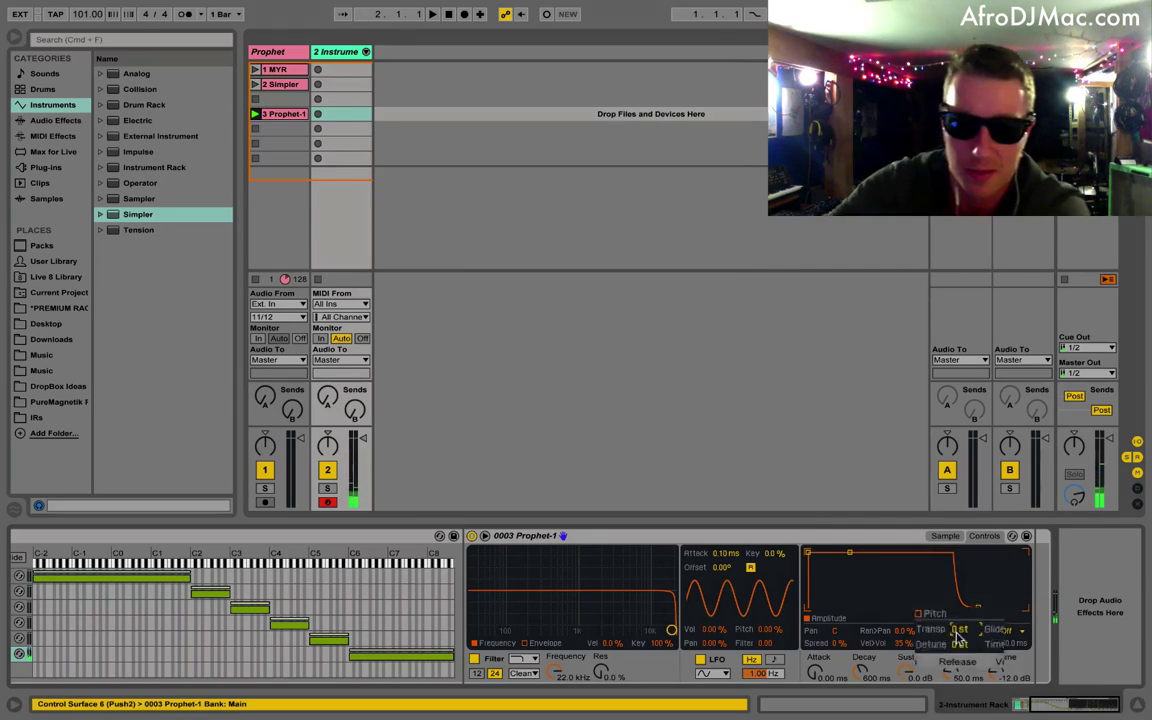
text(-36)
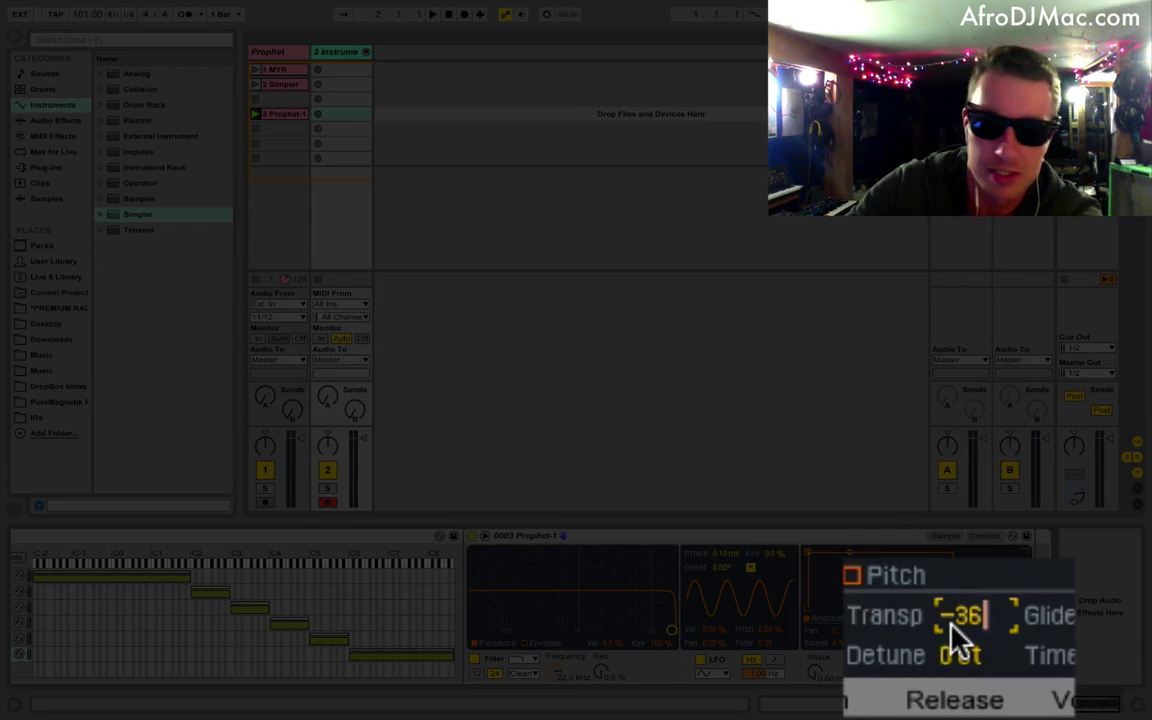
key(Return)
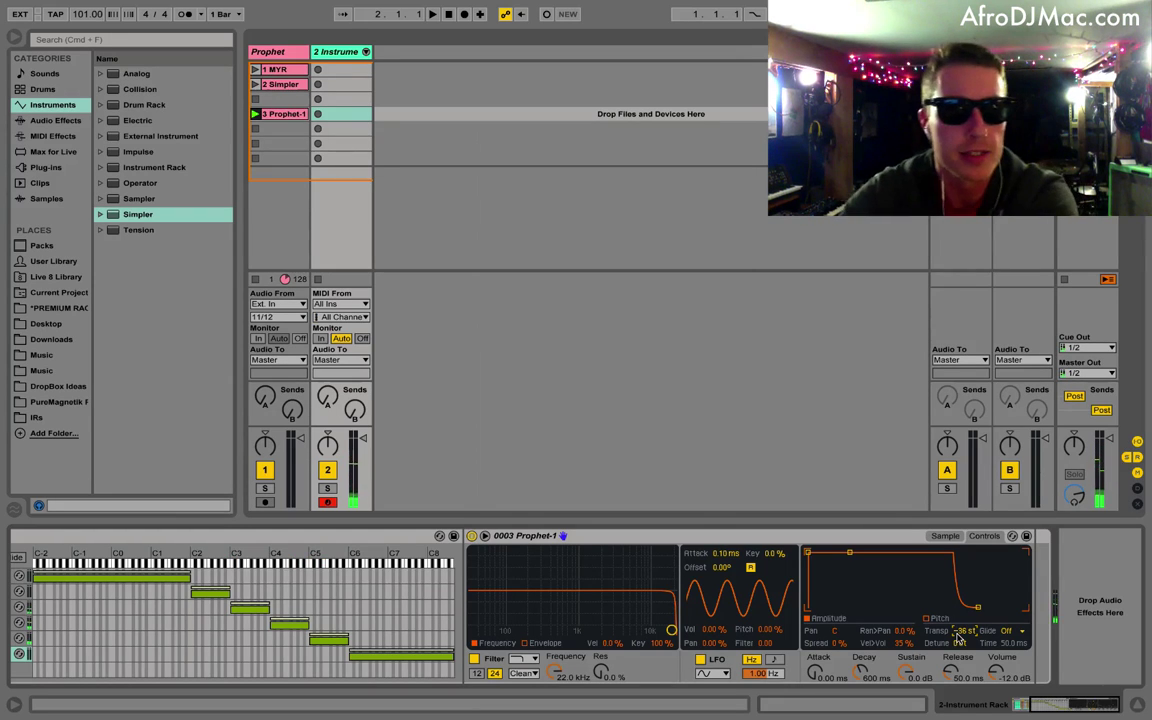
Open the recorded Prophet-1 audio clip's details
scroll(369, 615, left, 2)
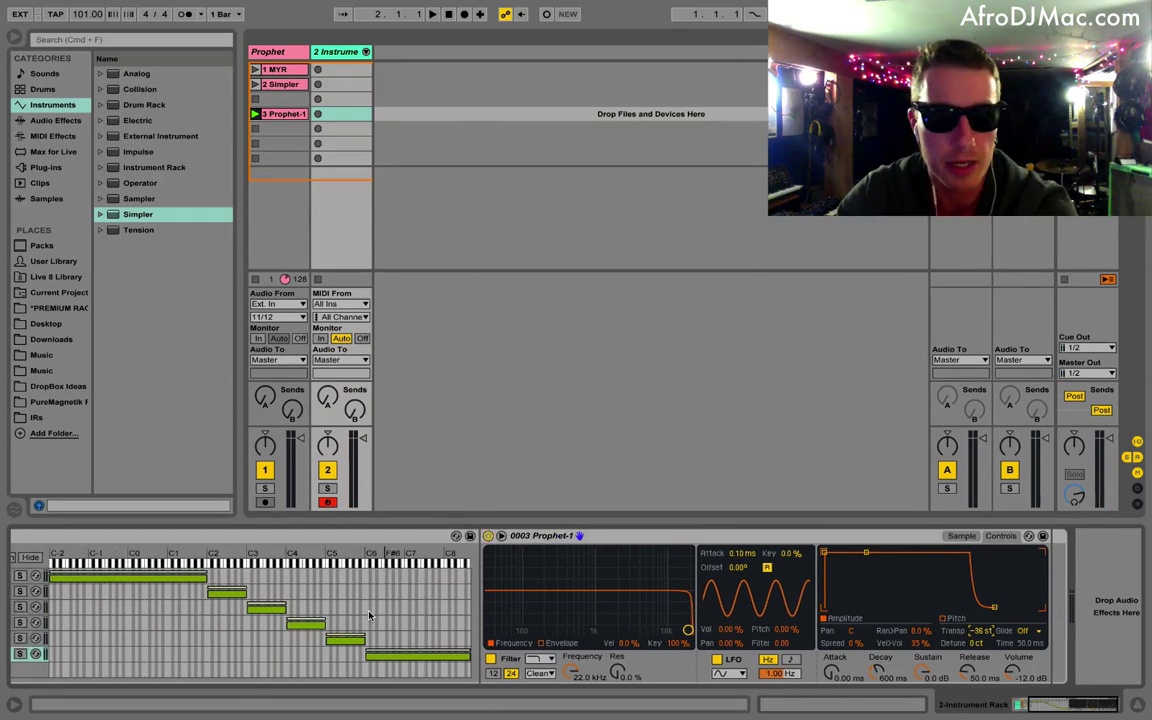
scroll(369, 615, left, 5)
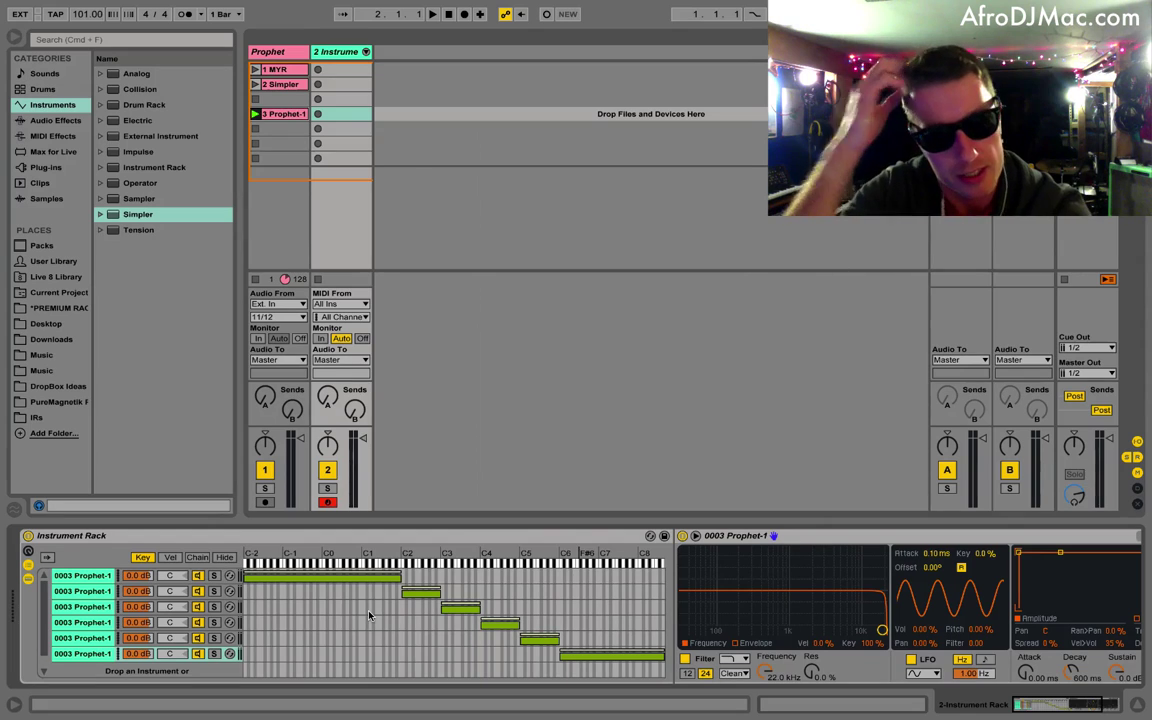
double_click(288, 116)
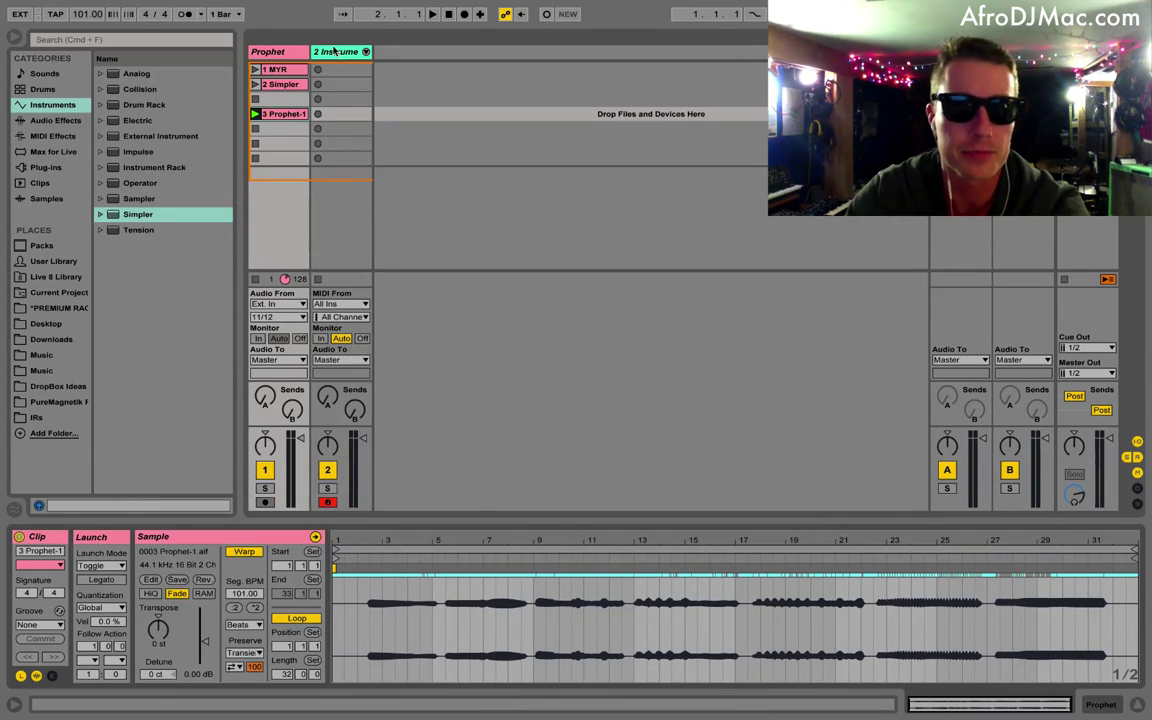
Select the rack's first chain and show its Simpler's Sample tab with the trimmed waveform
click(340, 114)
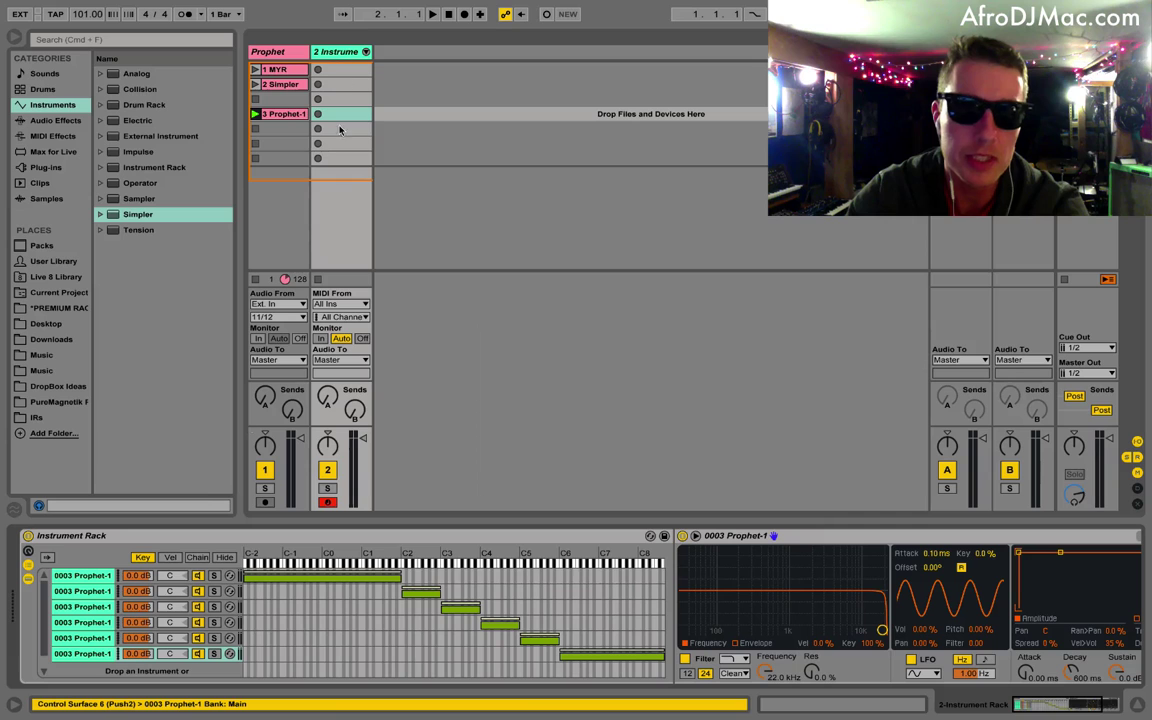
click(82, 576)
click(940, 541)
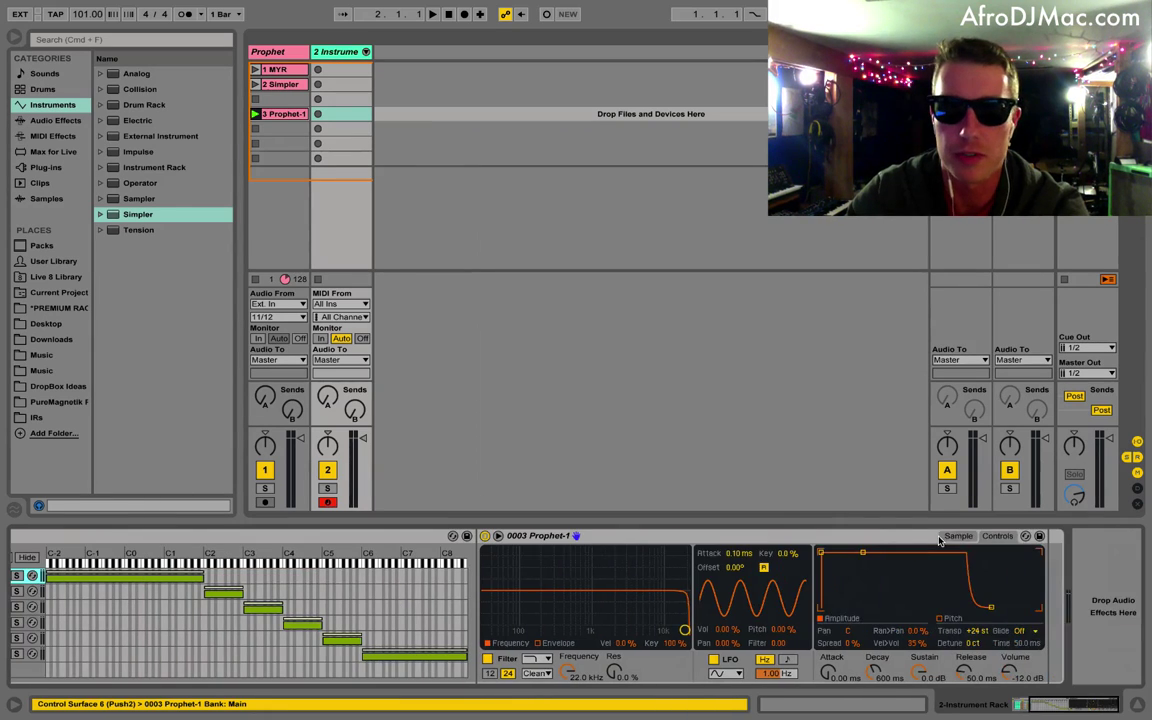
click(958, 536)
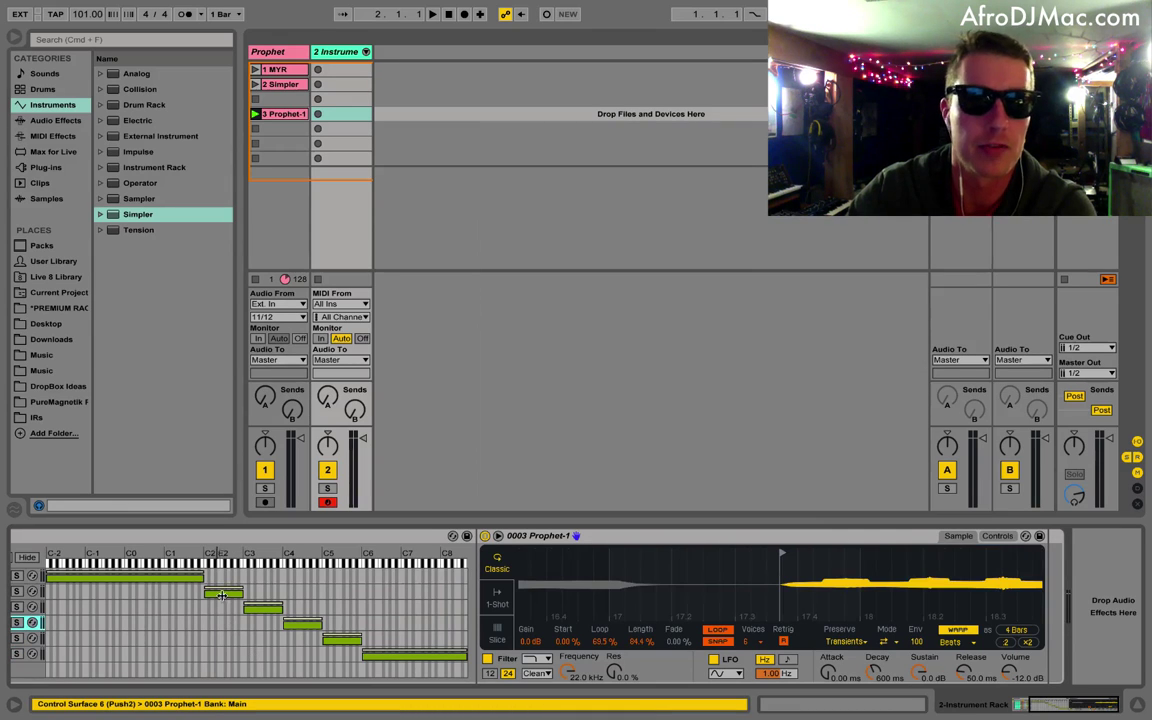
Switch the first chain's Simpler from the sample waveform back to its Controls view
scroll(144, 584, left, 5)
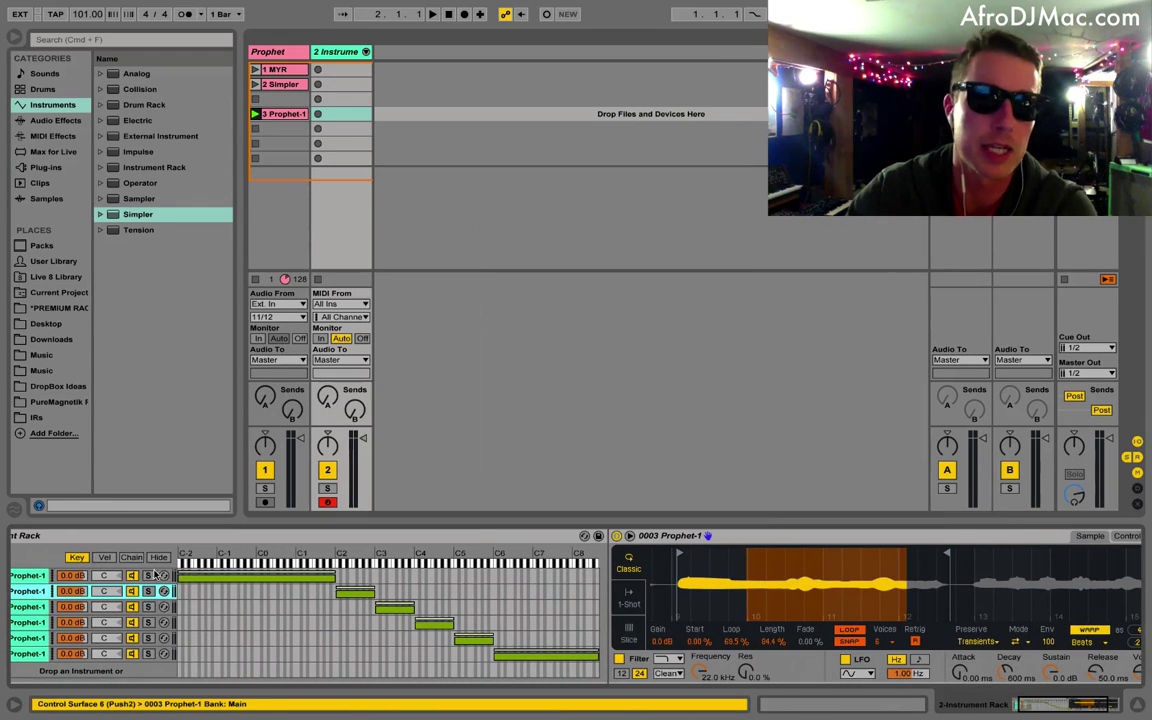
drag(1013, 570, 815, 570)
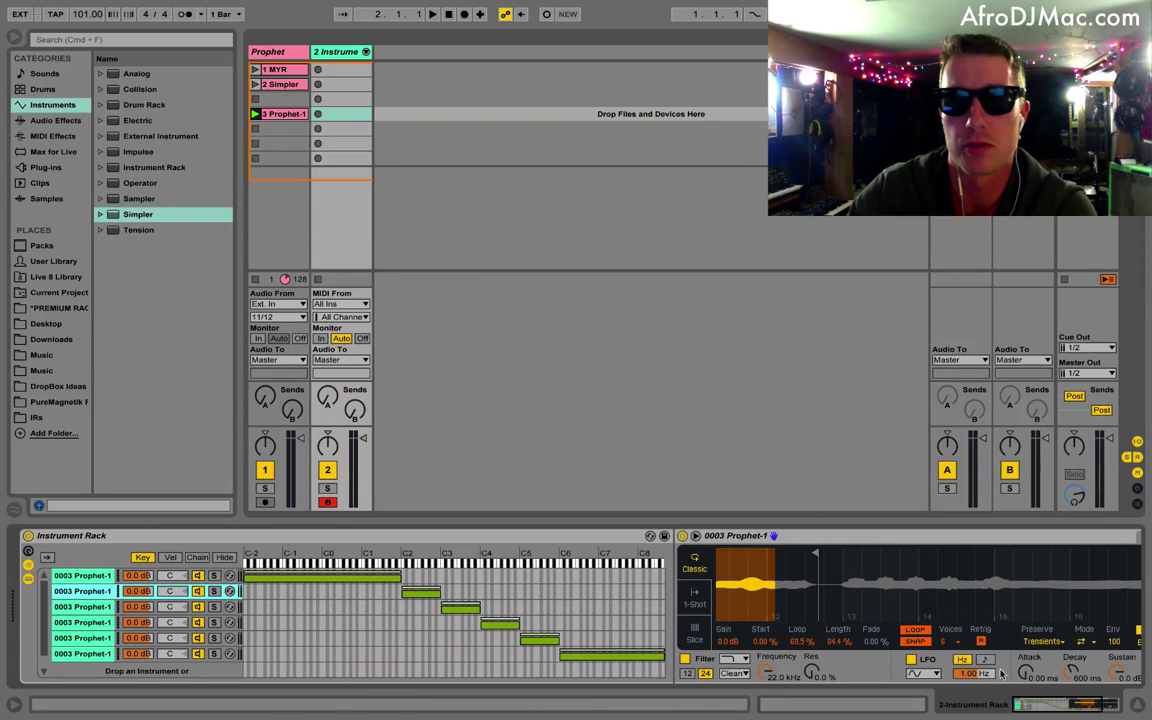
scroll(985, 539, right, 5)
click(985, 539)
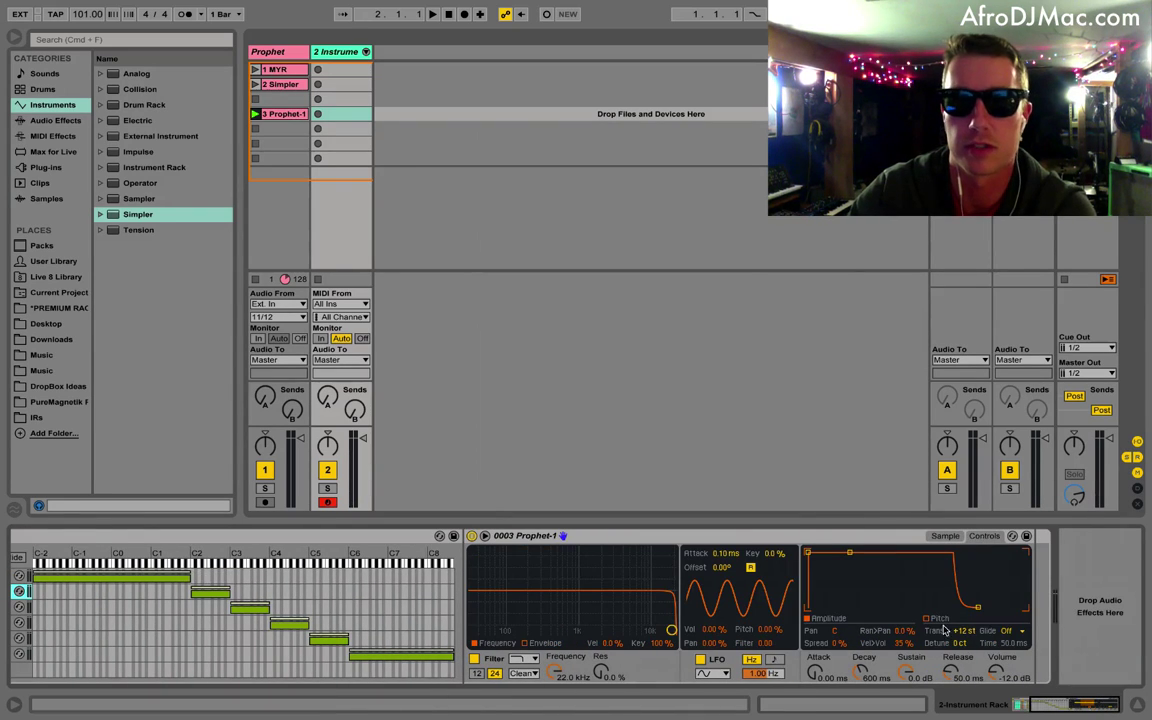
scroll(368, 641, left, 5)
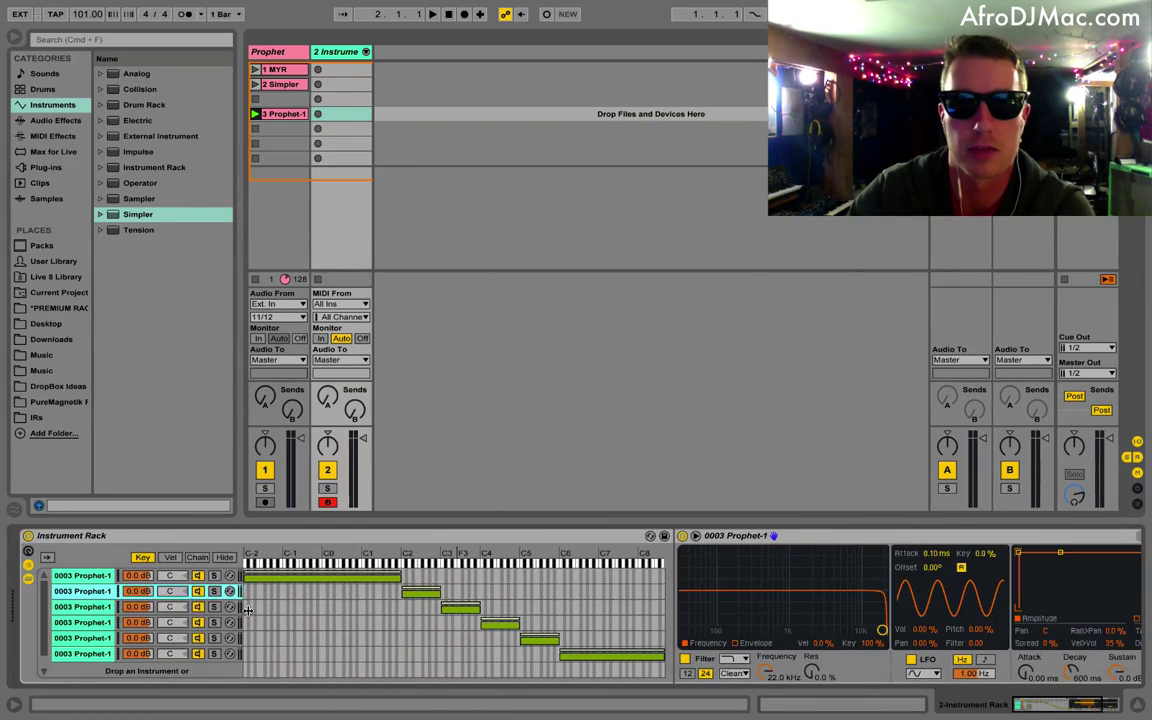